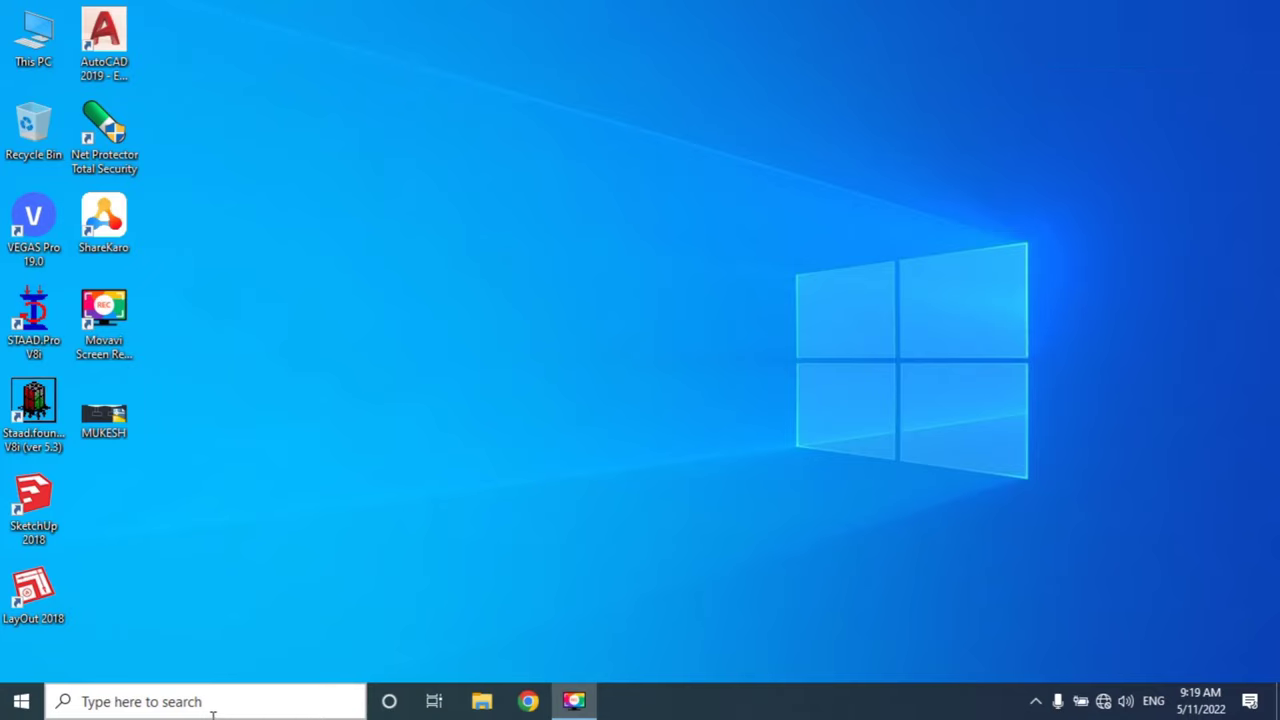
Launch Excel 2016 from the taskbar search to get a blank Book1 workbook.
{"action": "left_click", "coordinate": [212, 705]}
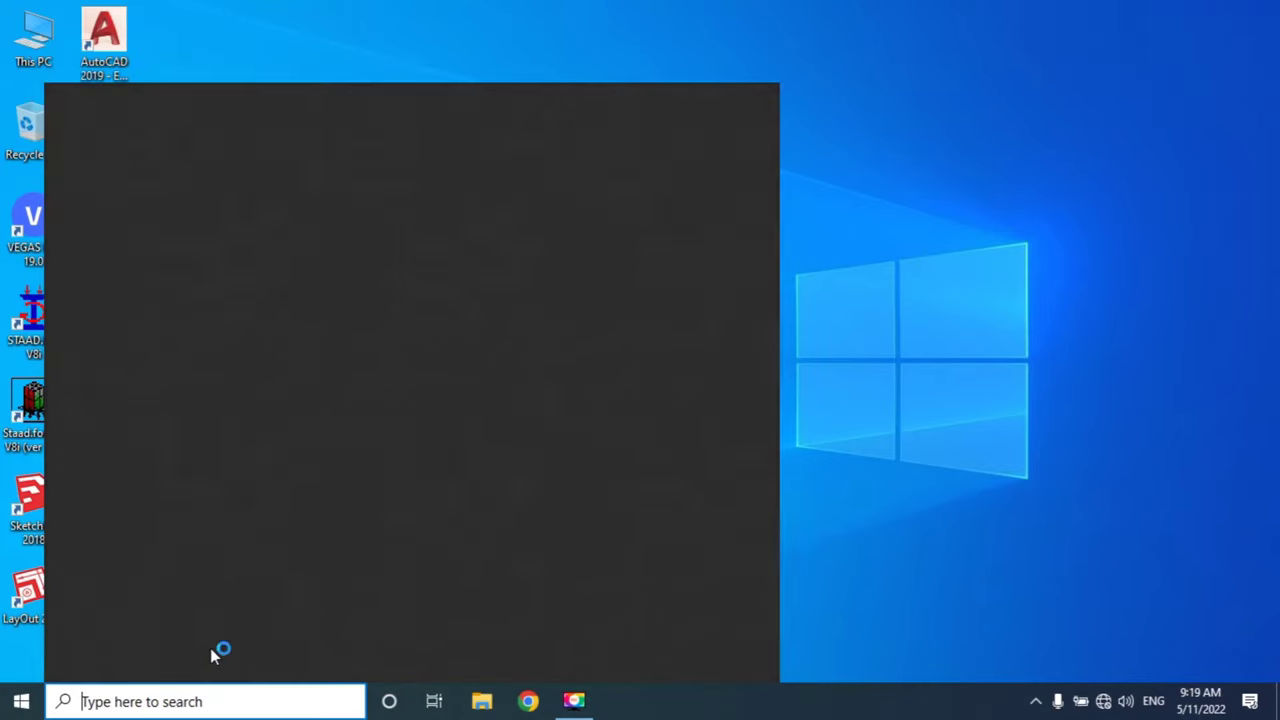
{"action": "left_click", "coordinate": [174, 446]}
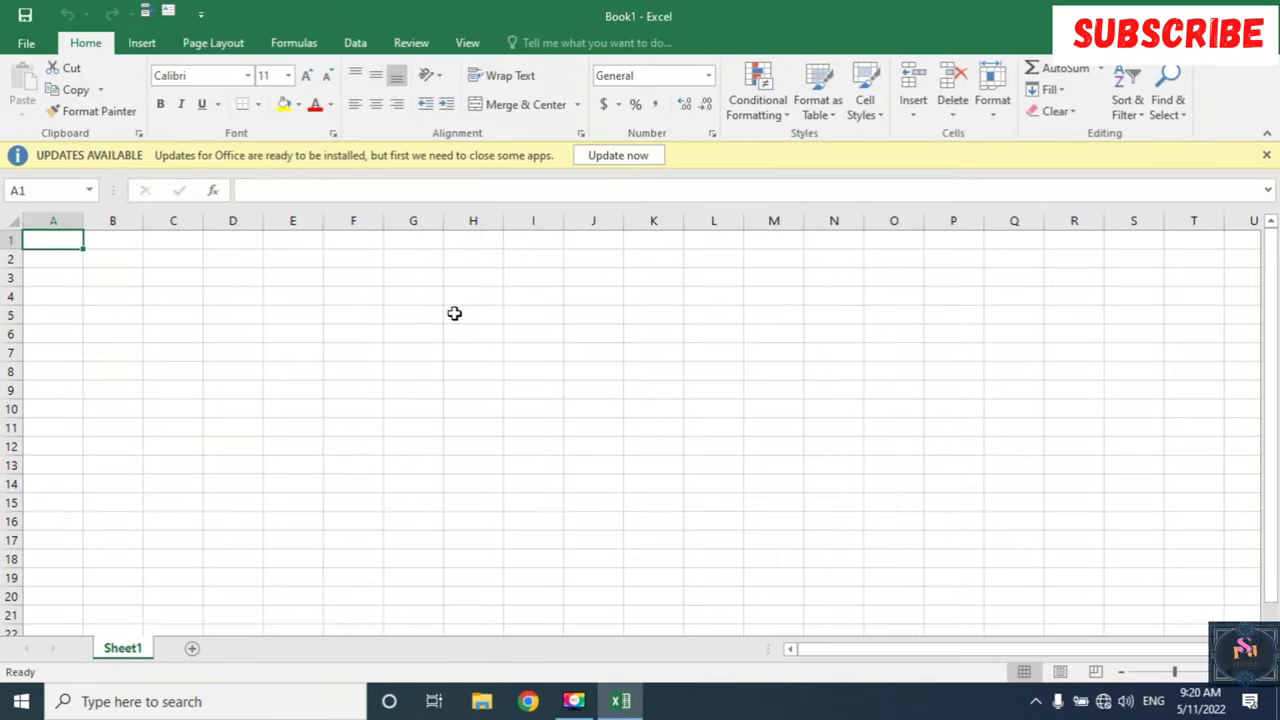
Dismiss the updates notice and merge cells C5:F13 into one cell.
{"action": "left_click", "coordinate": [1266, 155]}
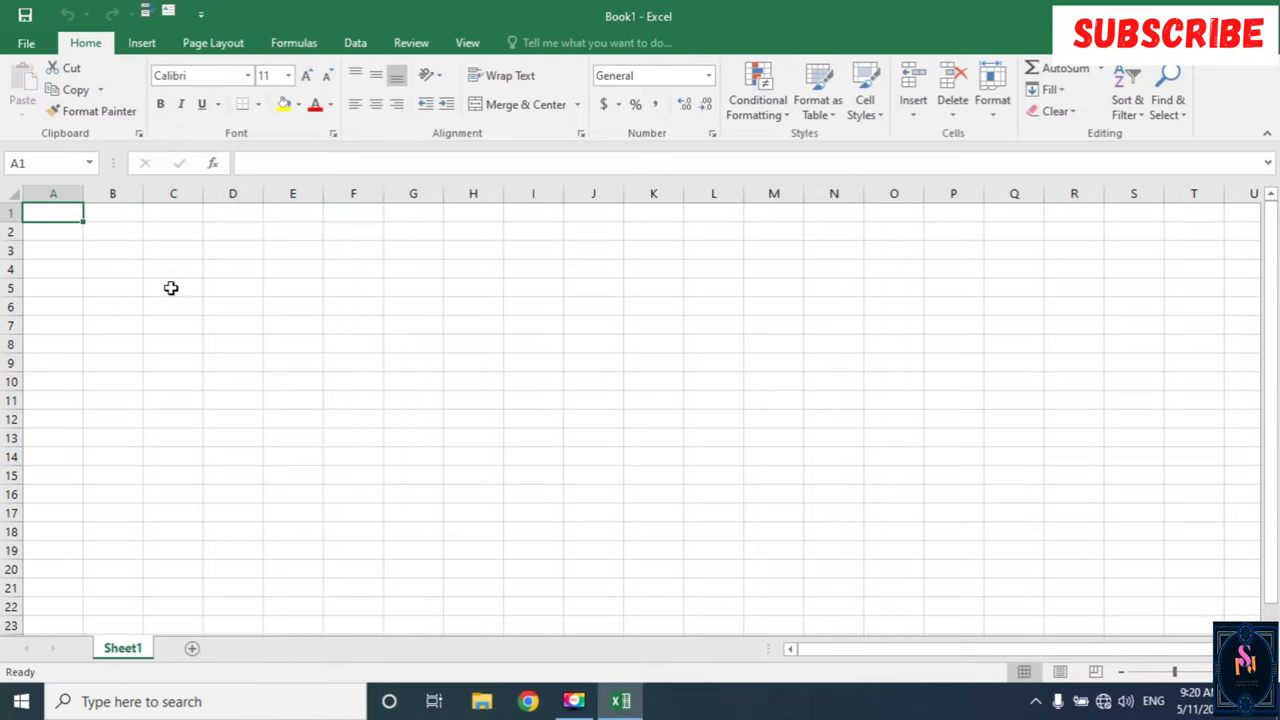
{"action": "left_click_drag", "start_coordinate": [171, 288], "coordinate": [338, 433]}
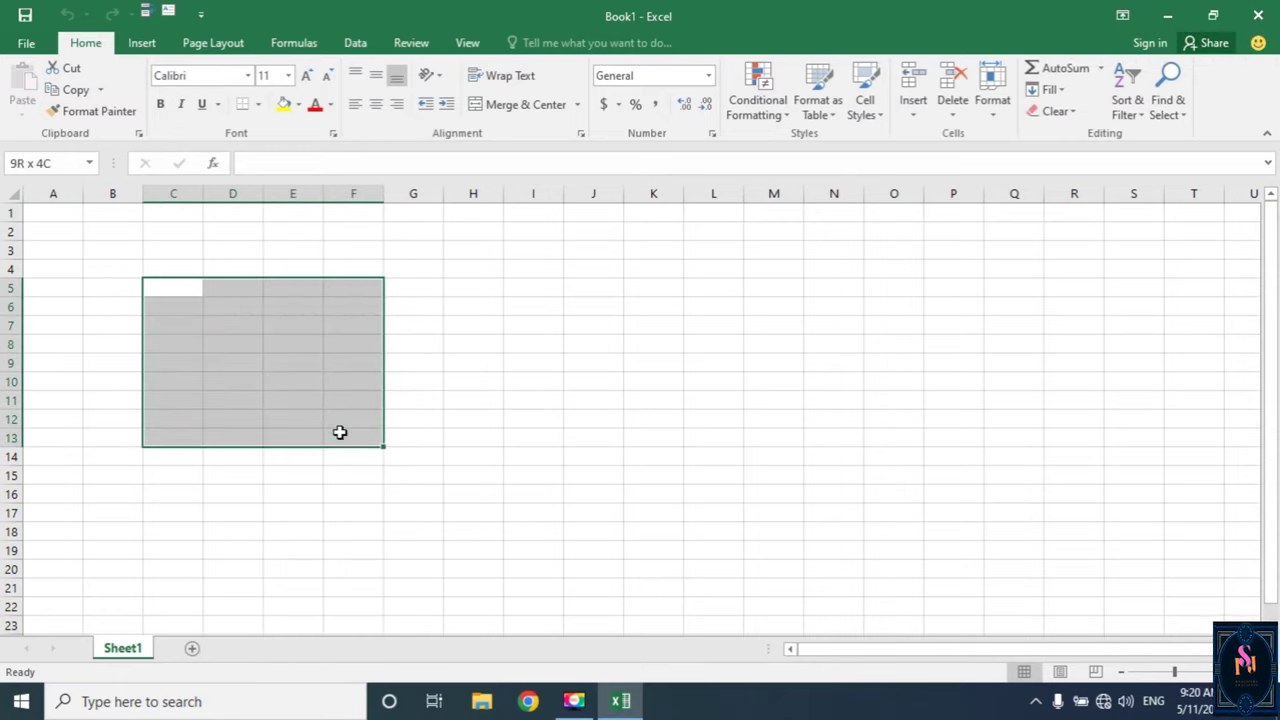
{"action": "left_click", "coordinate": [515, 107]}
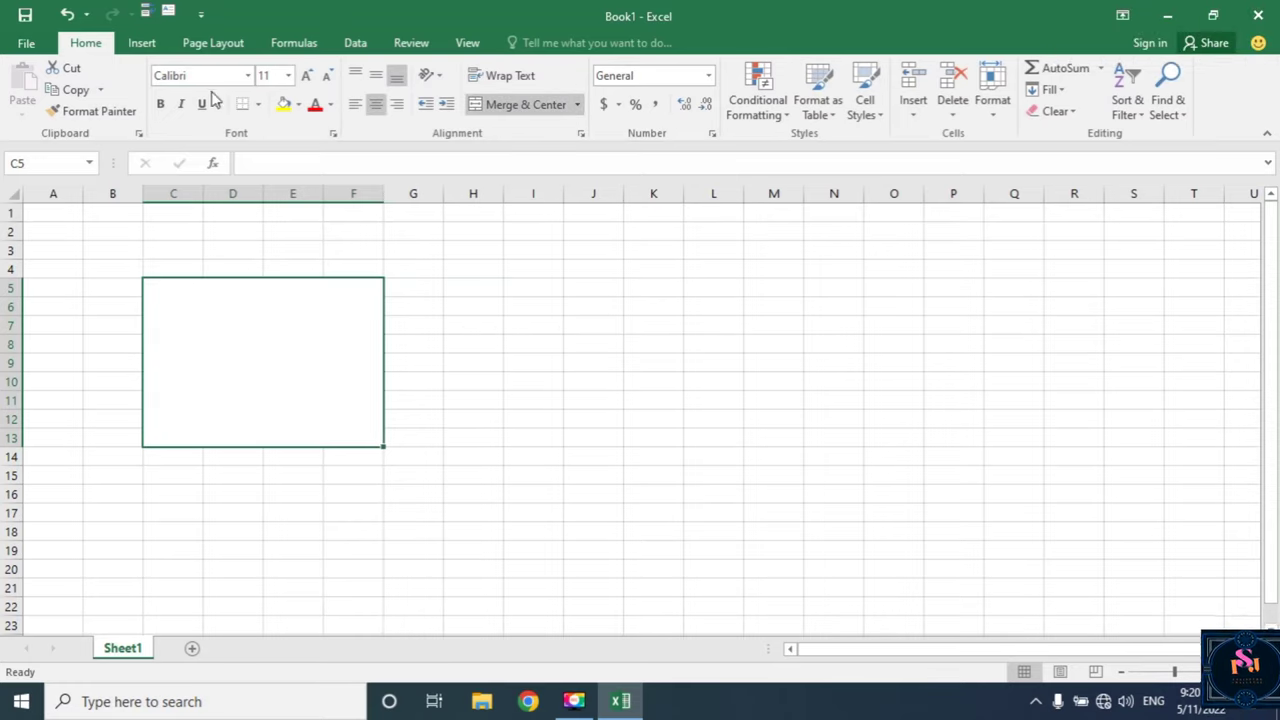
Draw a blue rectangle inside the merged C5:F13 cell and widen it.
{"action": "left_click", "coordinate": [145, 45]}
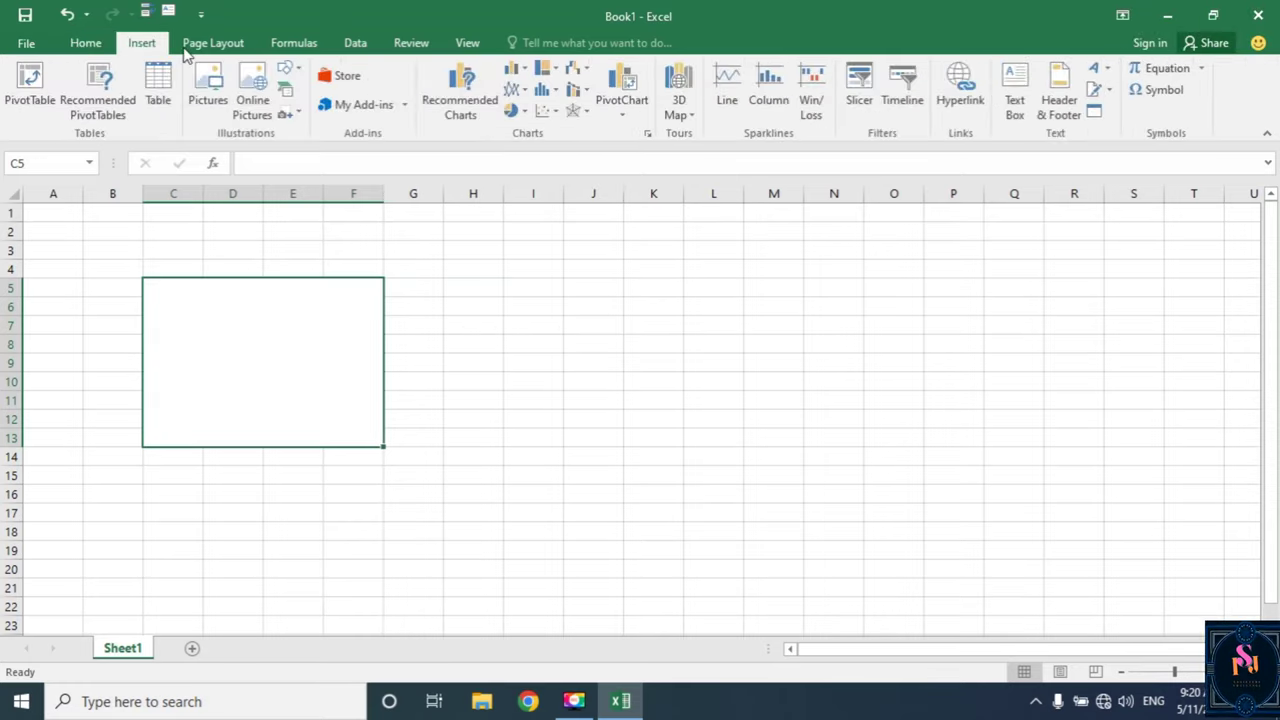
{"action": "left_click", "coordinate": [287, 68]}
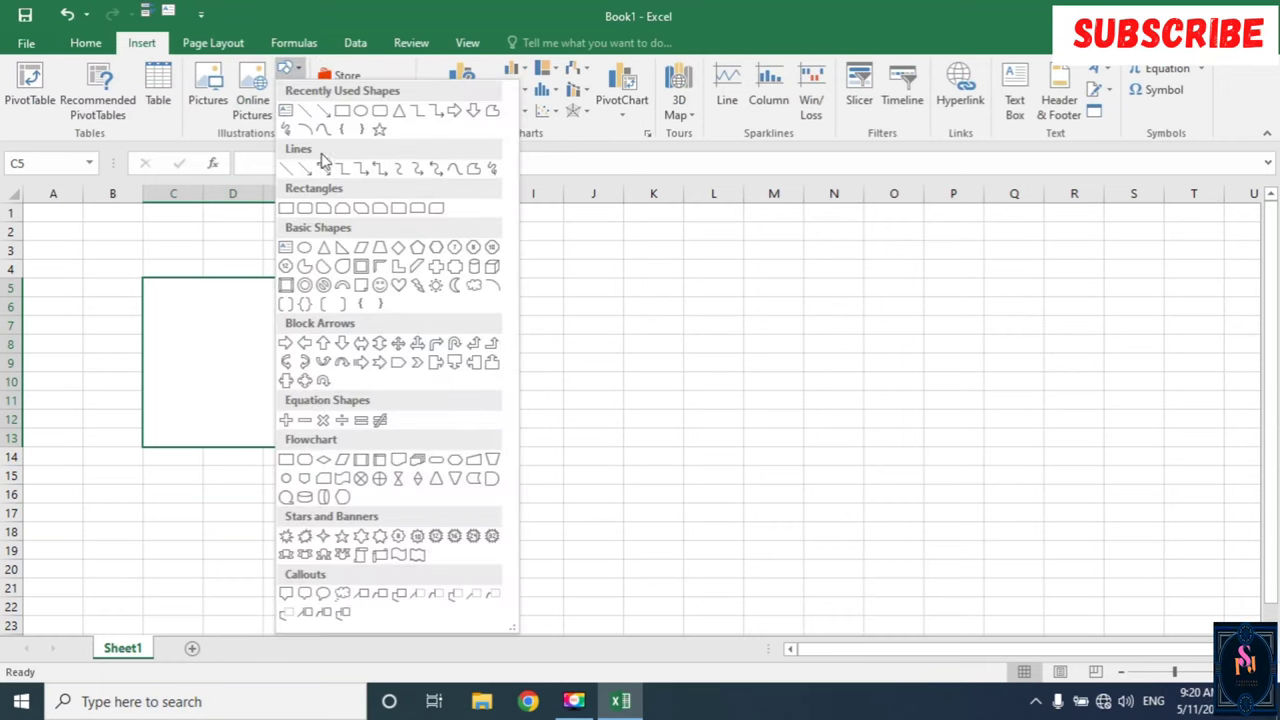
{"action": "left_click", "coordinate": [342, 111]}
{"action": "left_click", "coordinate": [194, 326]}
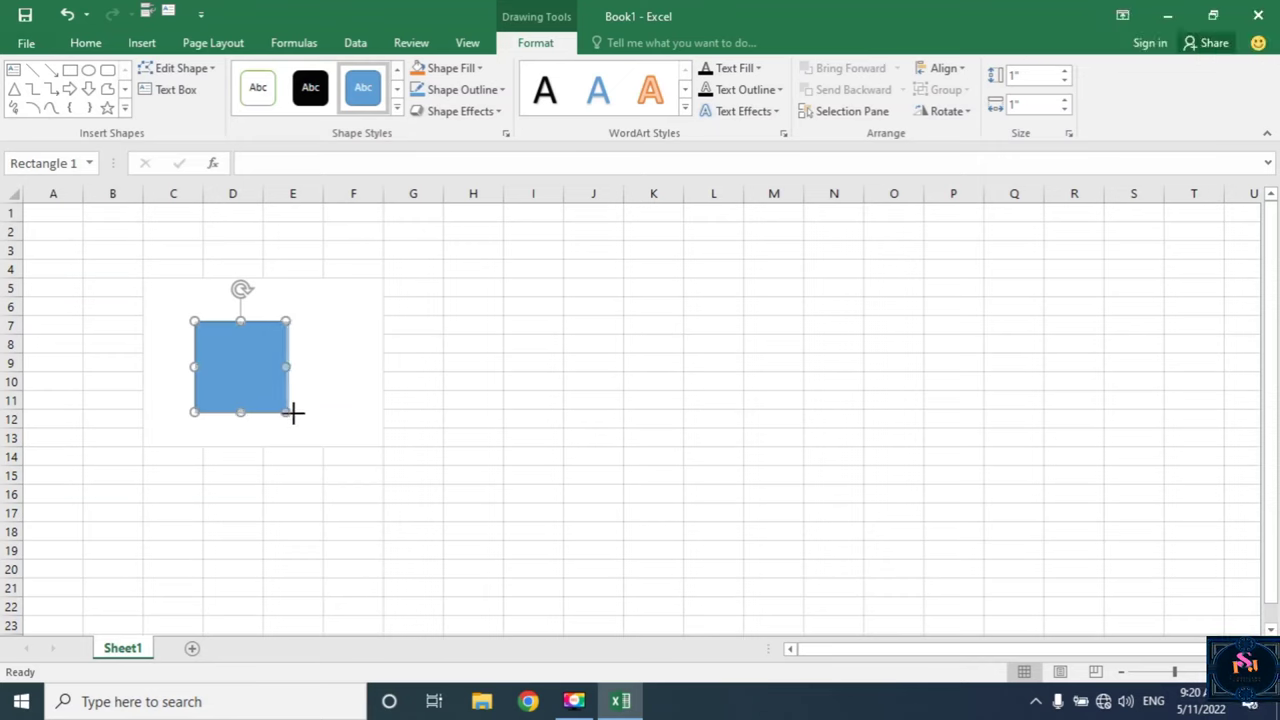
{"action": "left_click_drag", "start_coordinate": [293, 413], "coordinate": [323, 413]}
{"action": "left_click", "coordinate": [351, 380]}
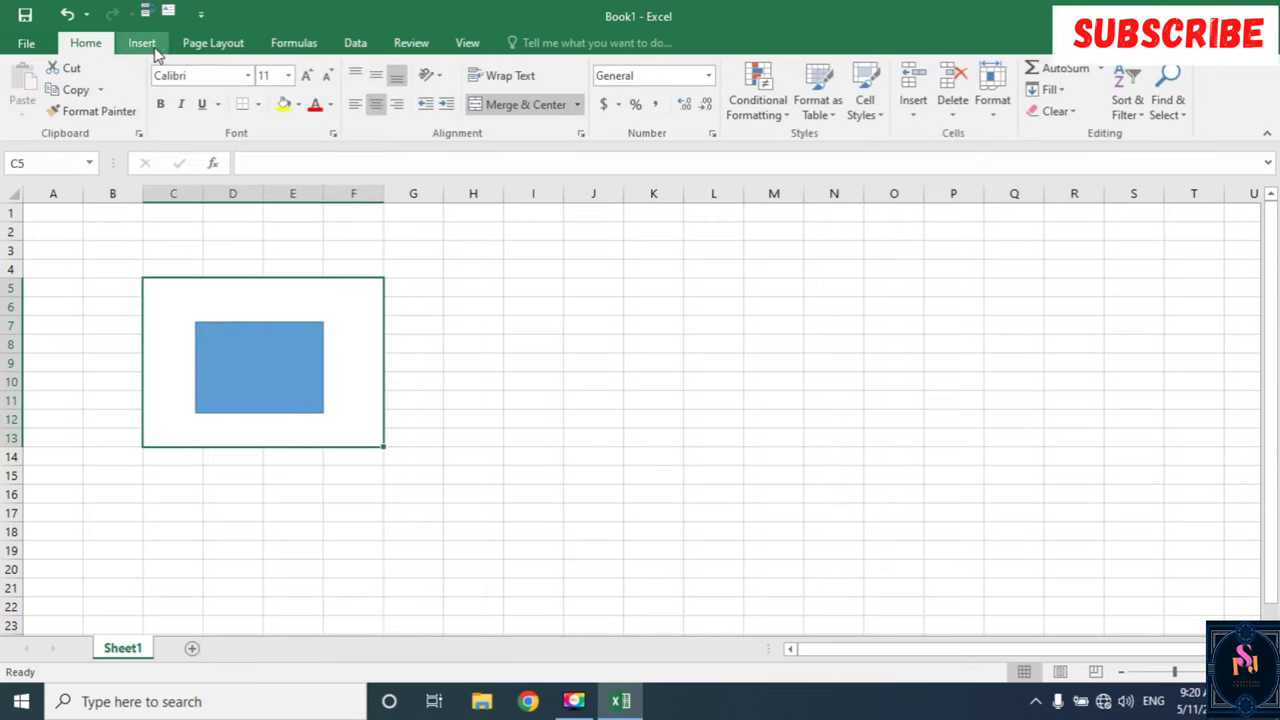
Add a 45 text-box label just above the rectangle's top edge.
{"action": "left_click", "coordinate": [141, 43]}
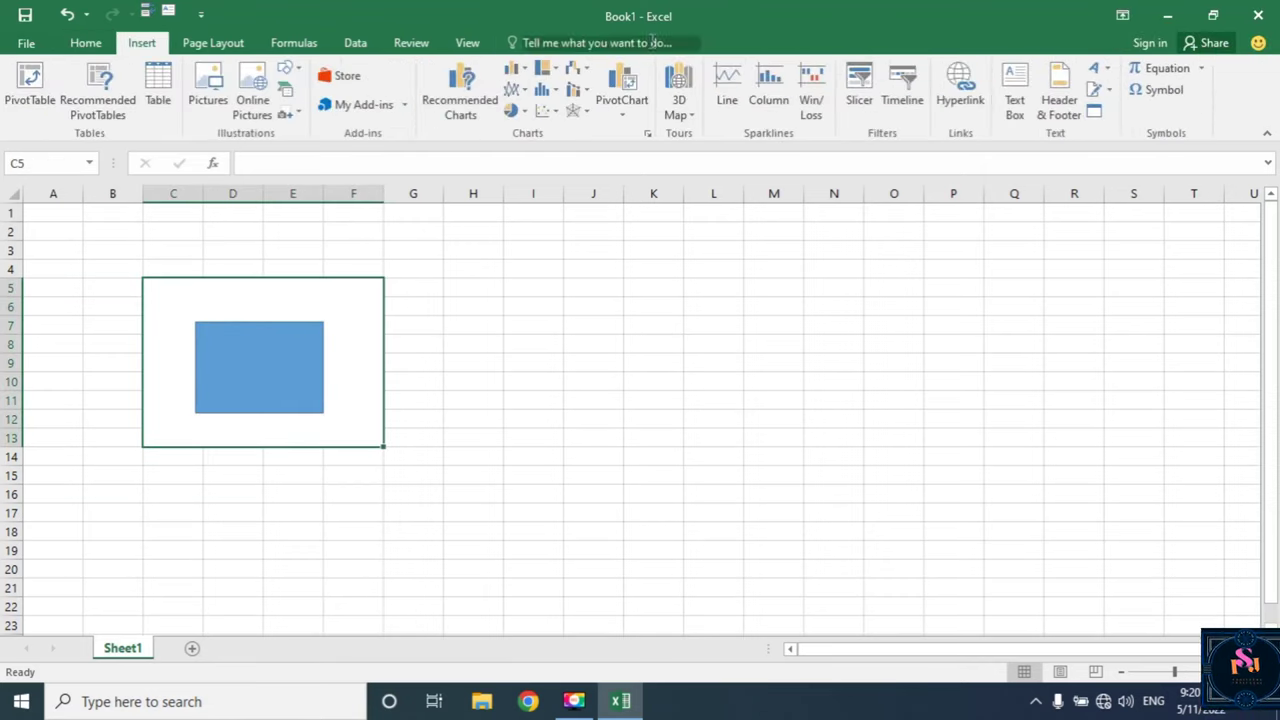
{"action": "left_click", "coordinate": [1016, 100]}
{"action": "left_click", "coordinate": [268, 322]}
{"action": "type", "text": "45"}
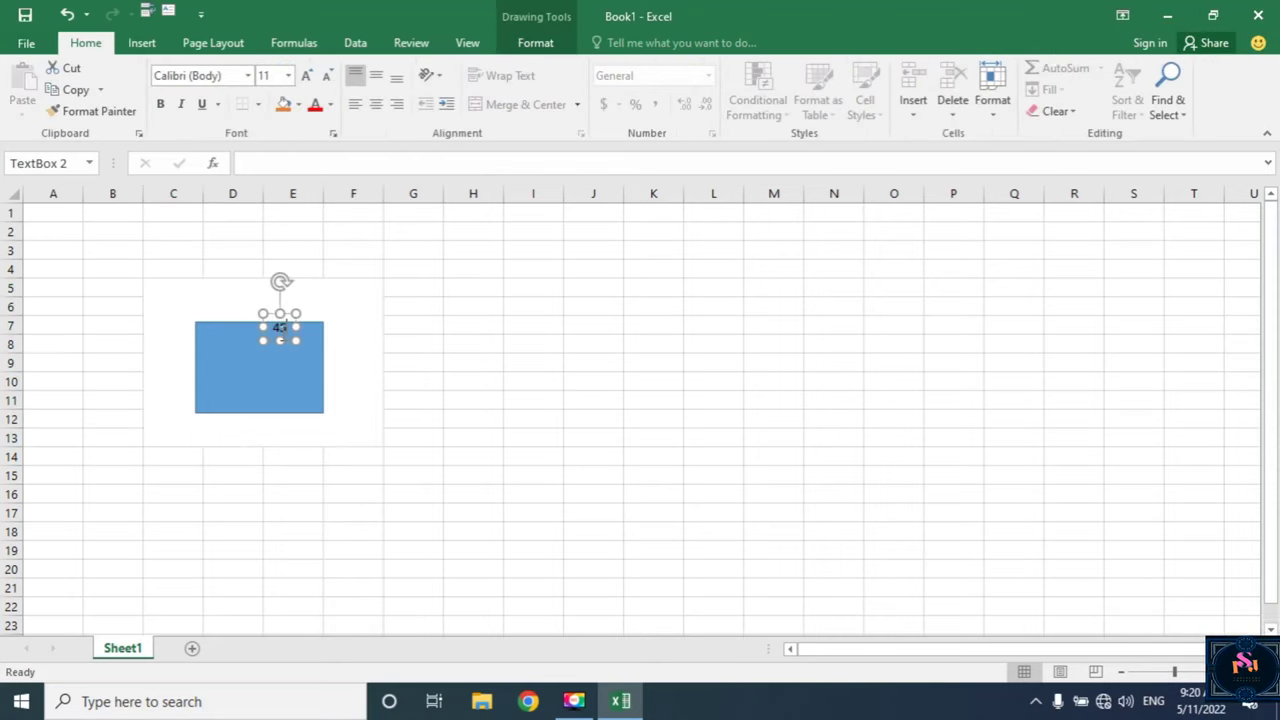
{"action": "mouse_move", "coordinate": [300, 334]}
{"action": "left_mouse_down"}
{"action": "mouse_move", "coordinate": [298, 319]}
{"action": "mouse_move", "coordinate": [304, 337]}
{"action": "left_mouse_up"}
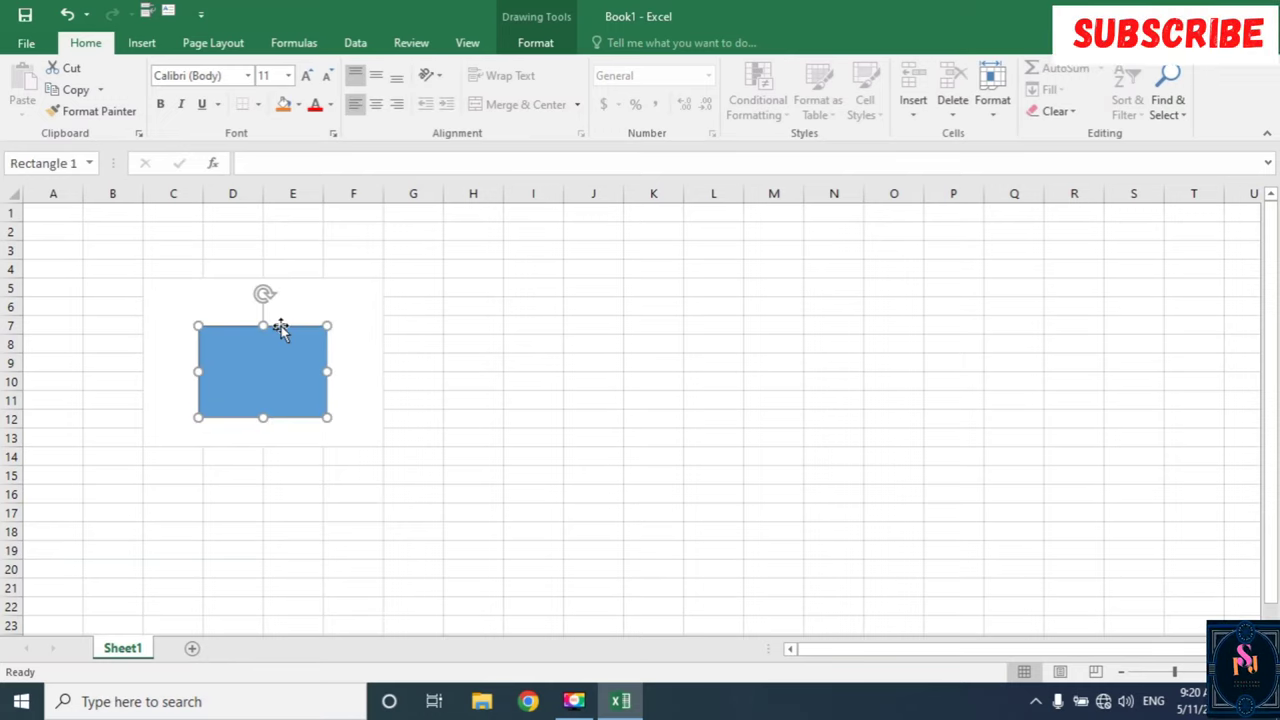
{"action": "left_click", "coordinate": [281, 330]}
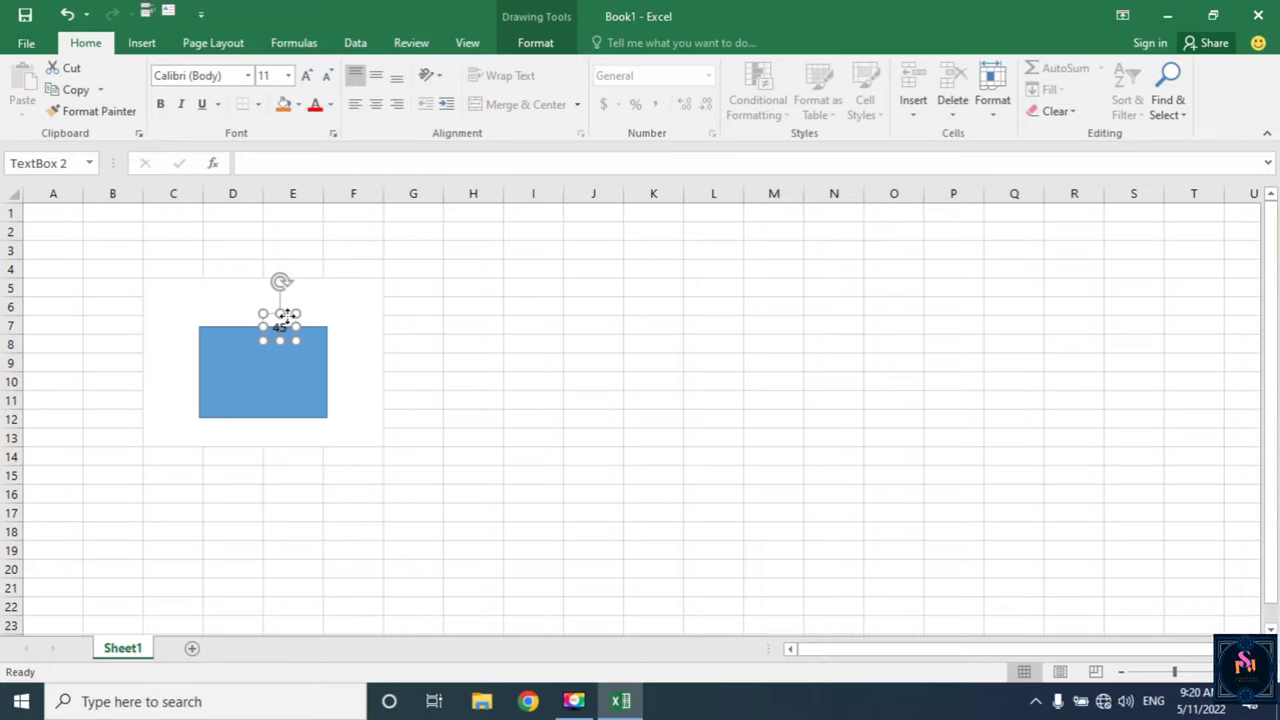
{"action": "left_click_drag", "start_coordinate": [286, 318], "coordinate": [271, 306]}
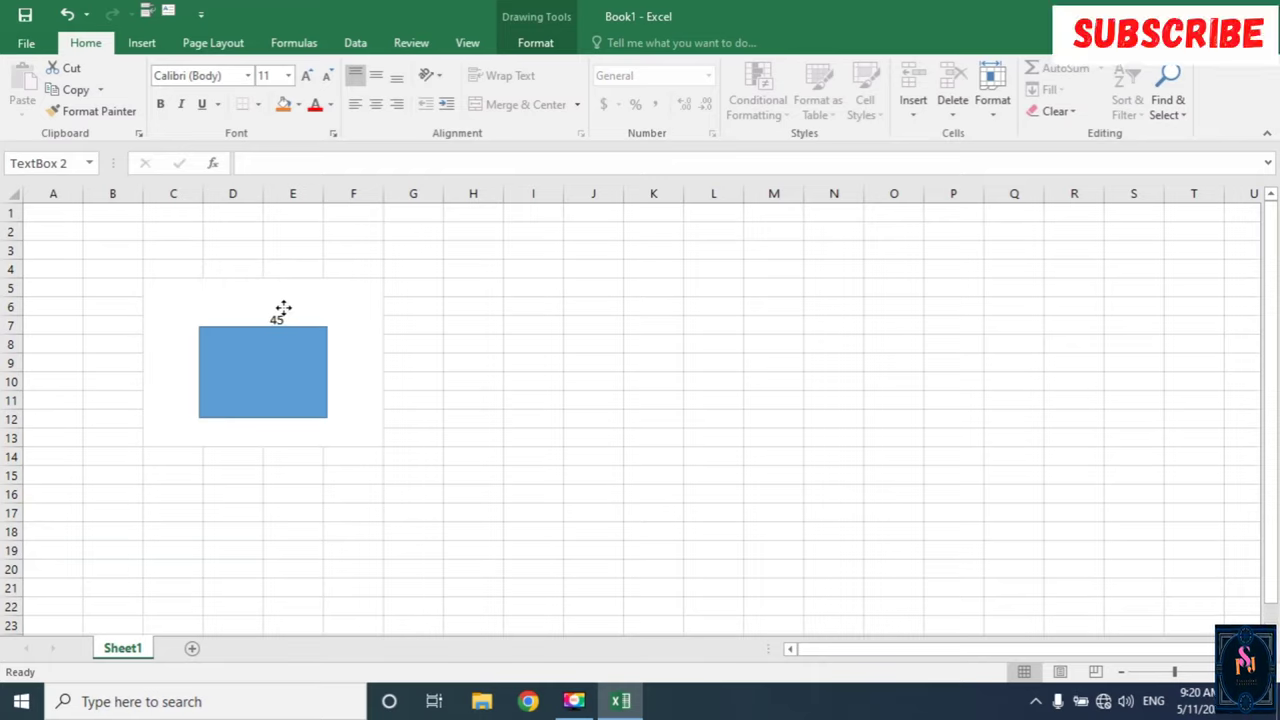
{"action": "left_click", "coordinate": [337, 360]}
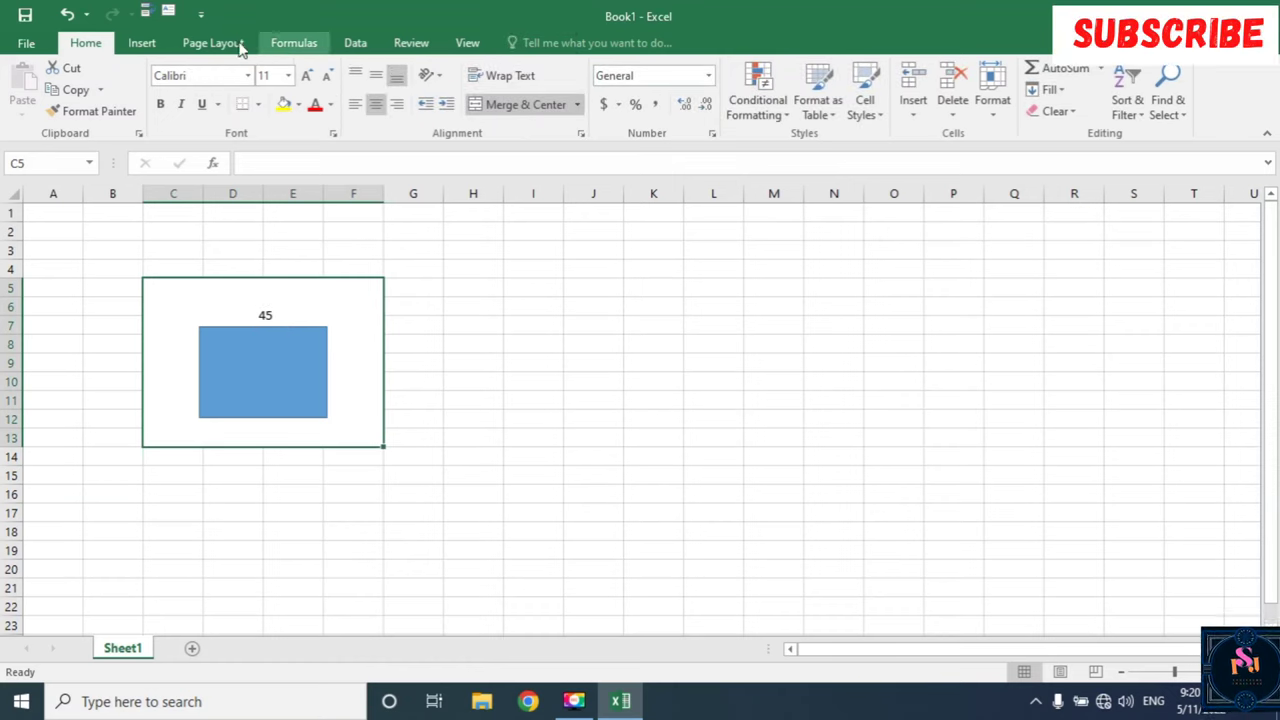
Add a 34 text-box label against the rectangle's right side.
{"action": "left_click", "coordinate": [149, 45]}
{"action": "left_click", "coordinate": [1007, 100]}
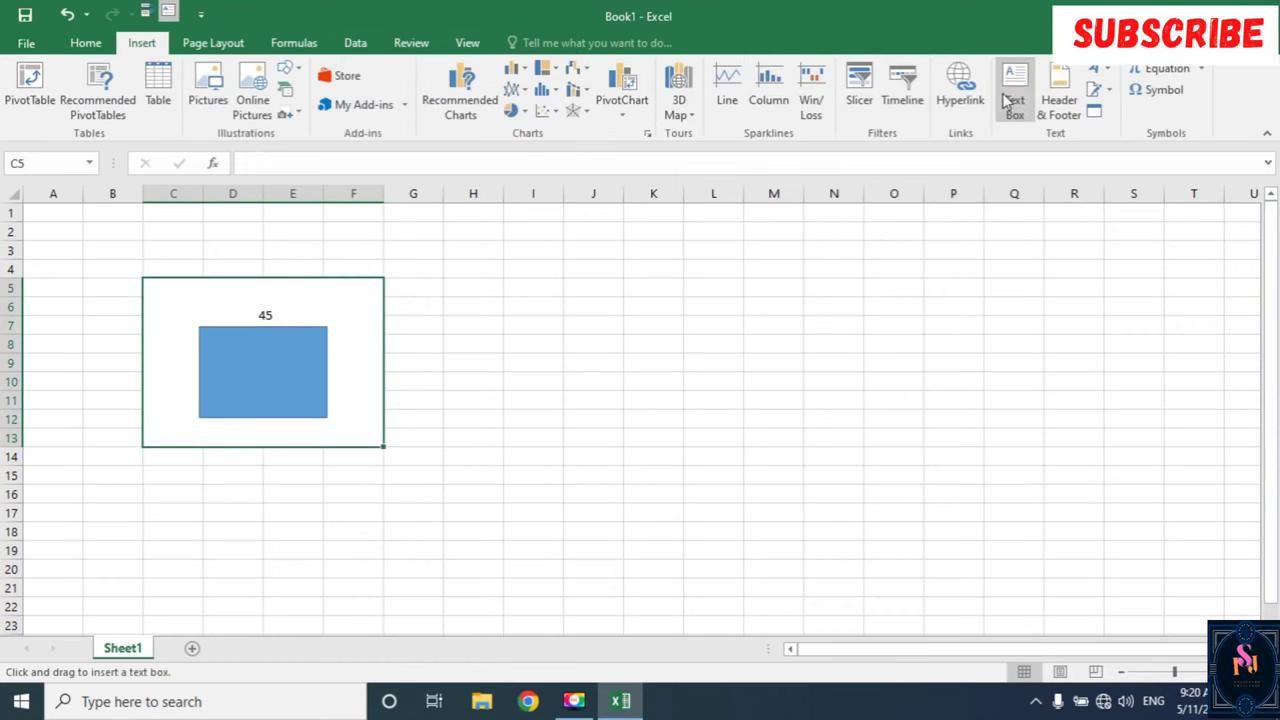
{"action": "left_click_drag", "start_coordinate": [355, 372], "coordinate": [378, 399]}
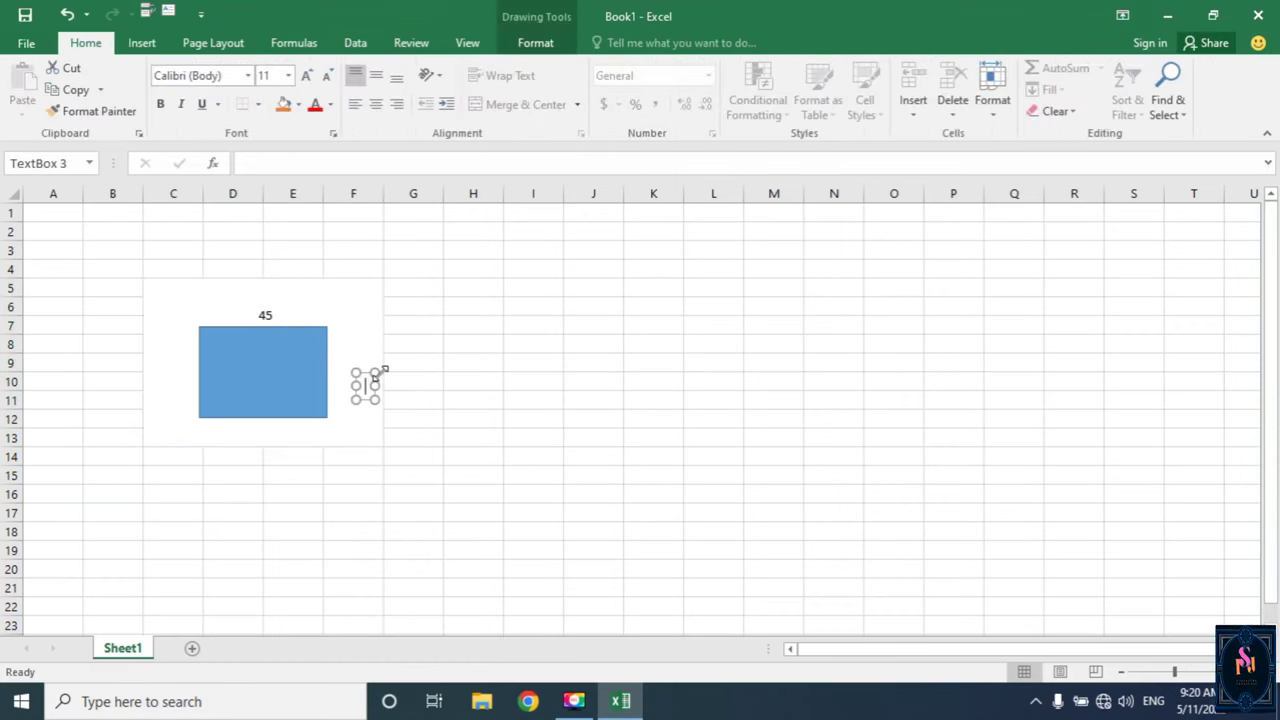
{"action": "type", "text": "34"}
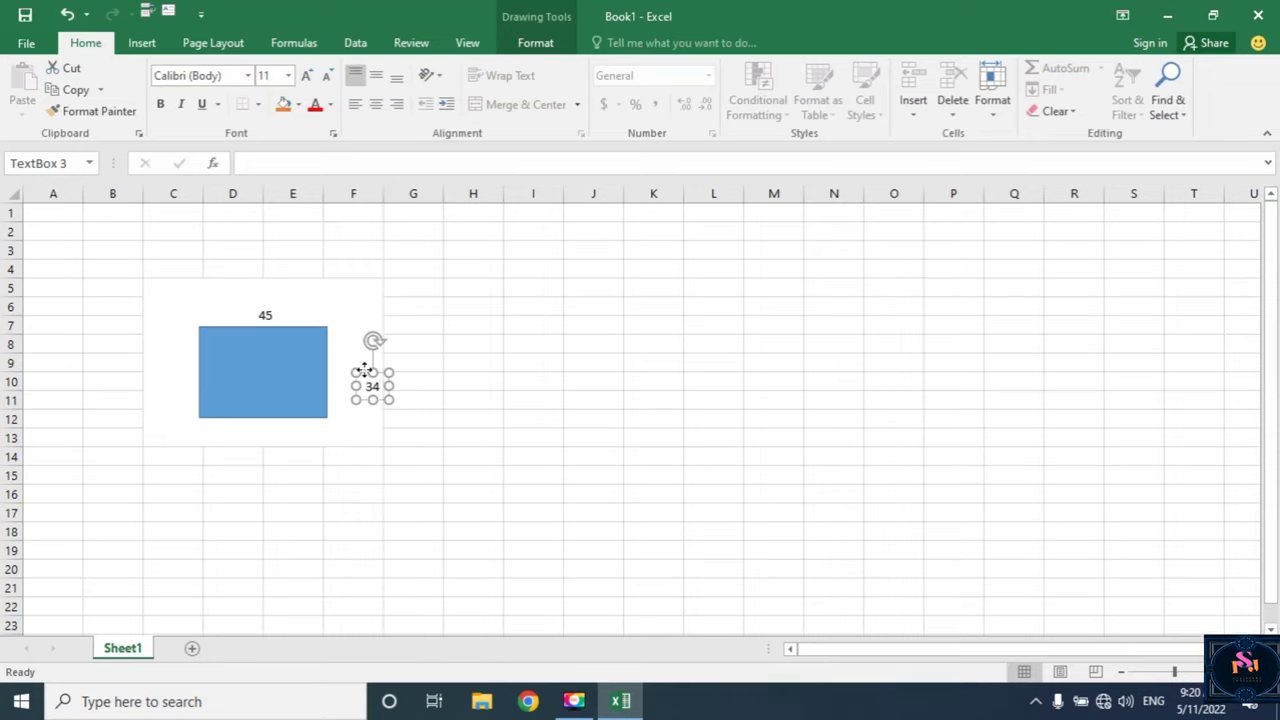
{"action": "left_click_drag", "start_coordinate": [364, 370], "coordinate": [335, 350]}
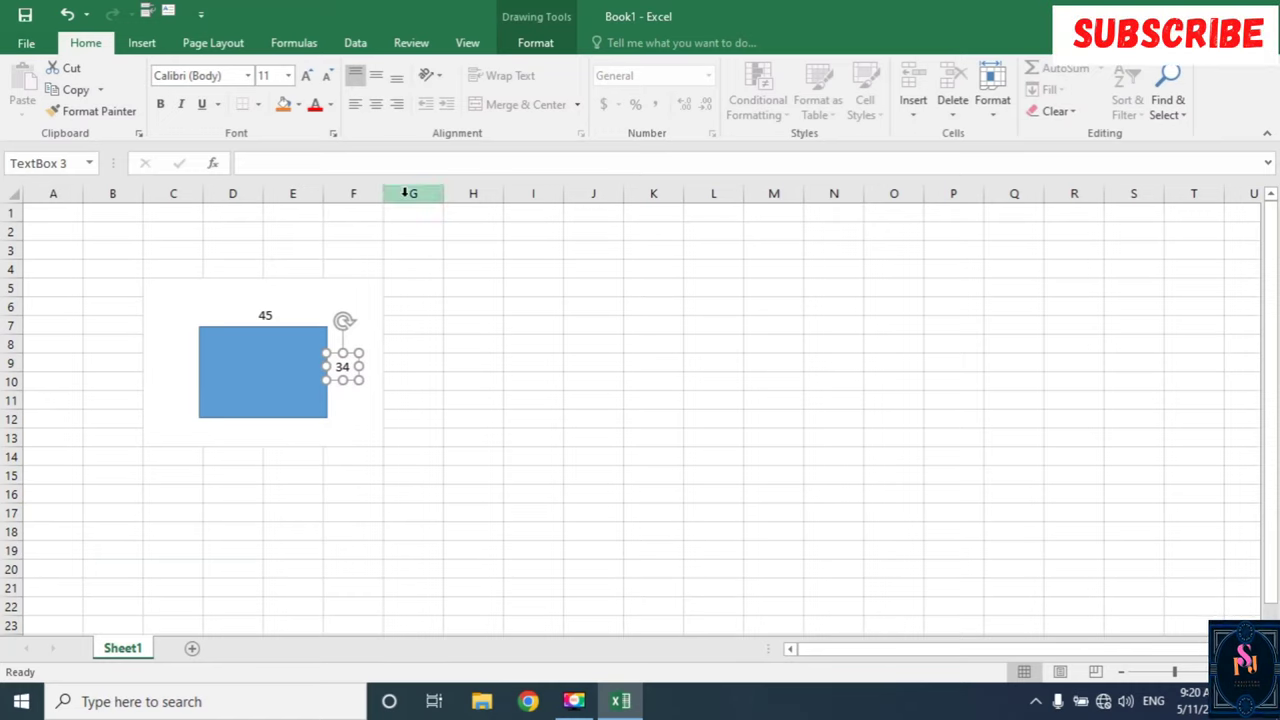
{"action": "left_click", "coordinate": [371, 281]}
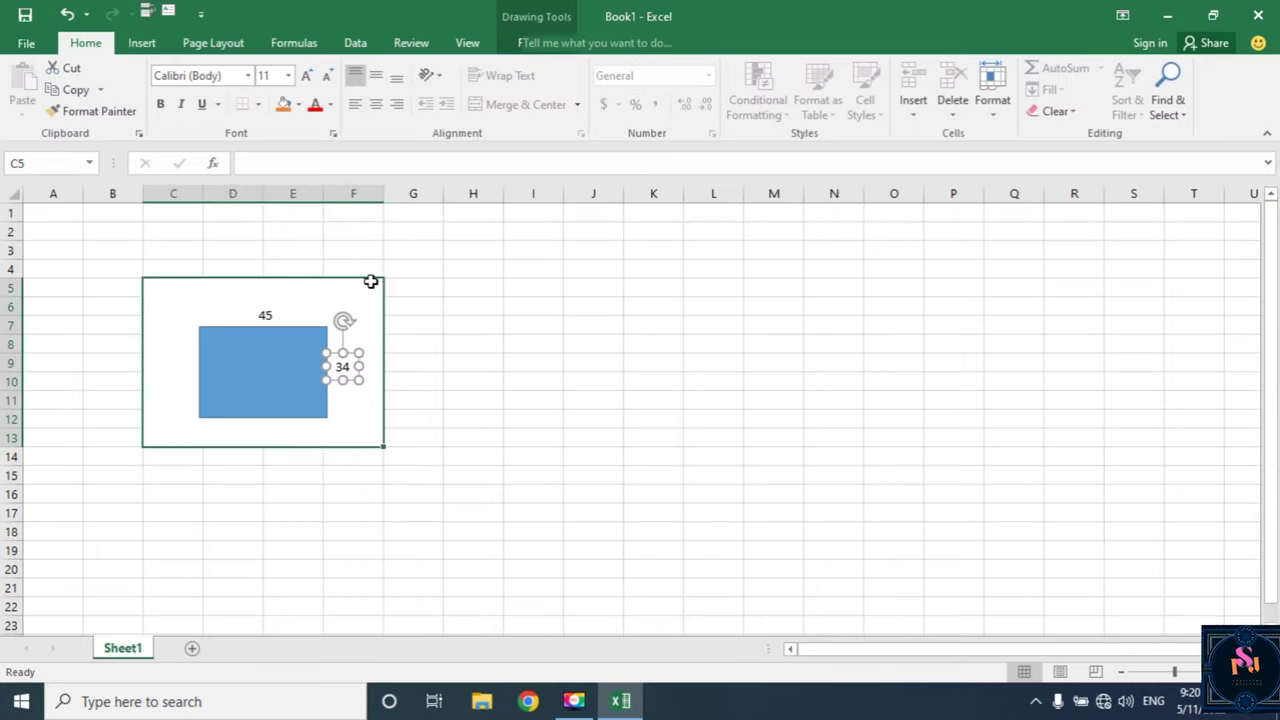
Add a 45 text-box label positioned just below the rectangle's bottom edge.
{"action": "left_click", "coordinate": [152, 46]}
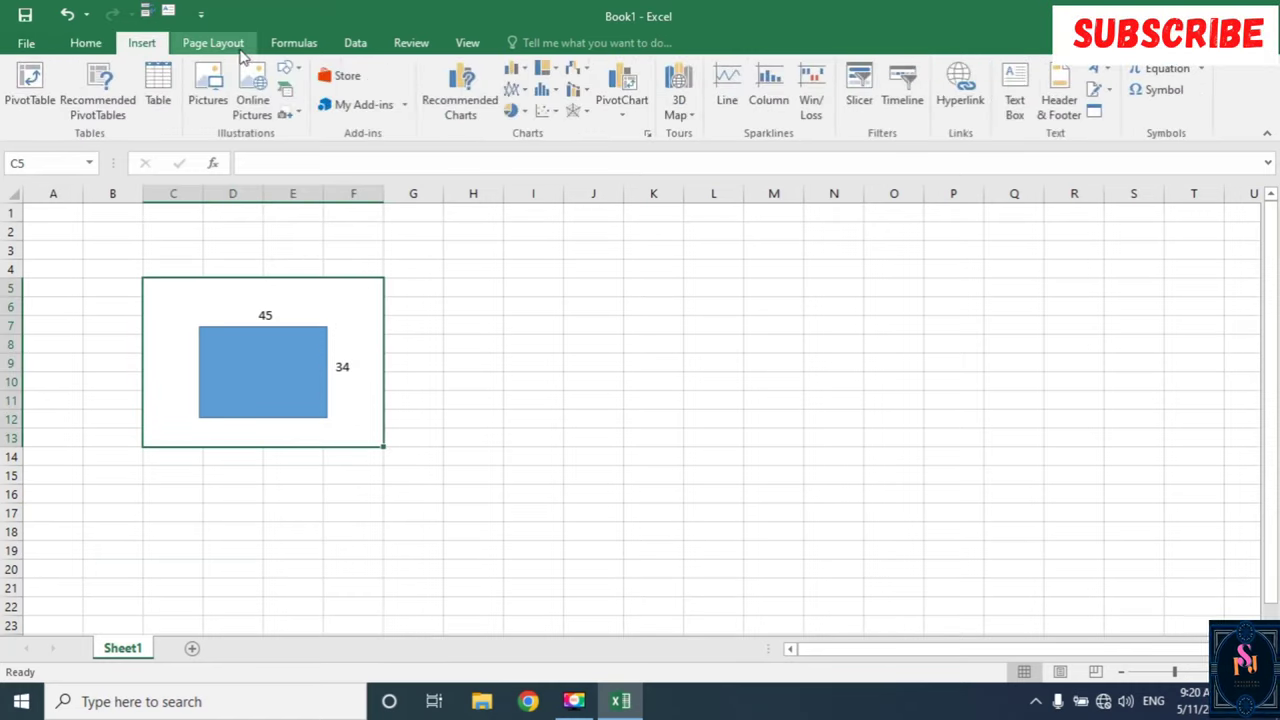
{"action": "left_click", "coordinate": [1014, 95]}
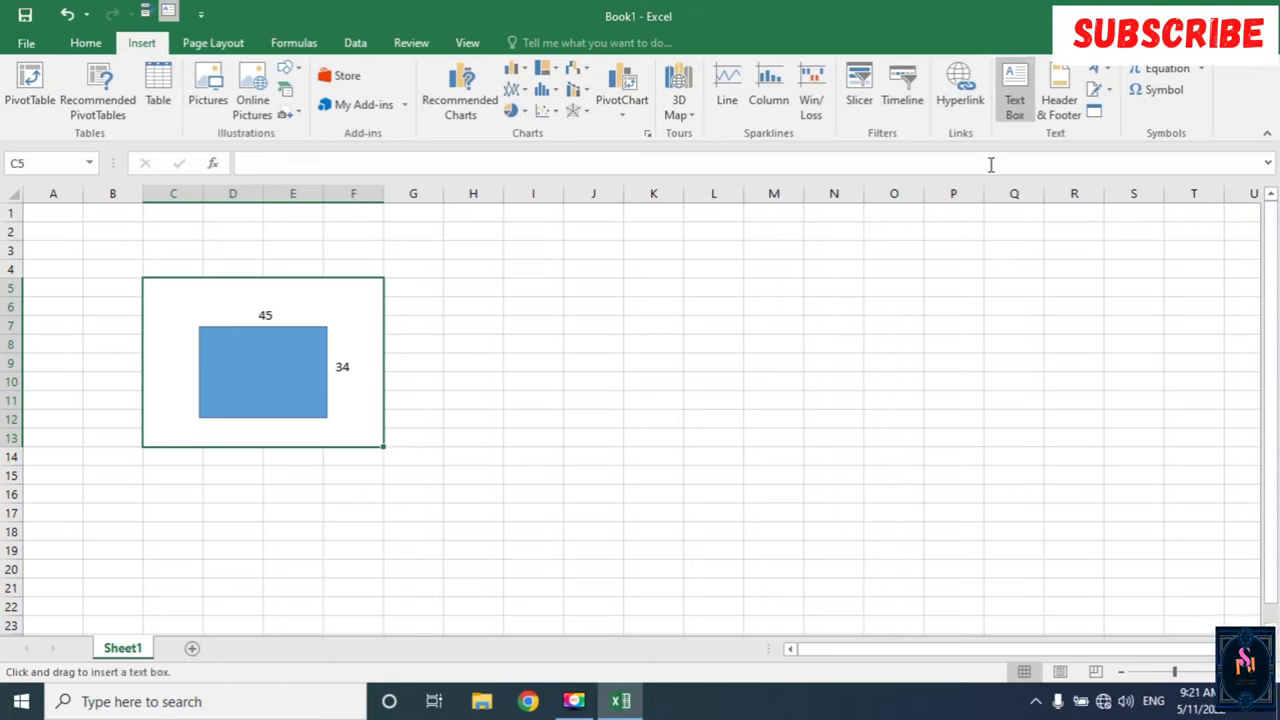
{"action": "left_click", "coordinate": [1012, 92]}
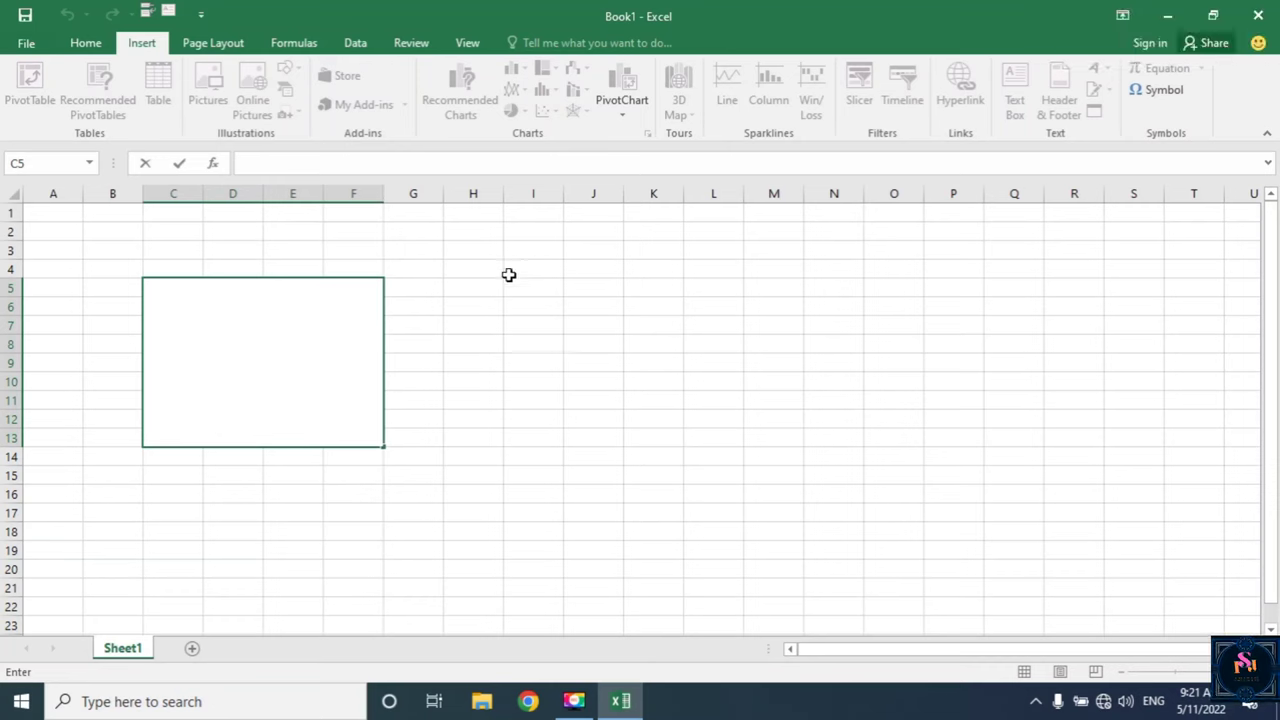
{"action": "left_click", "coordinate": [494, 292]}
{"action": "left_click", "coordinate": [264, 437]}
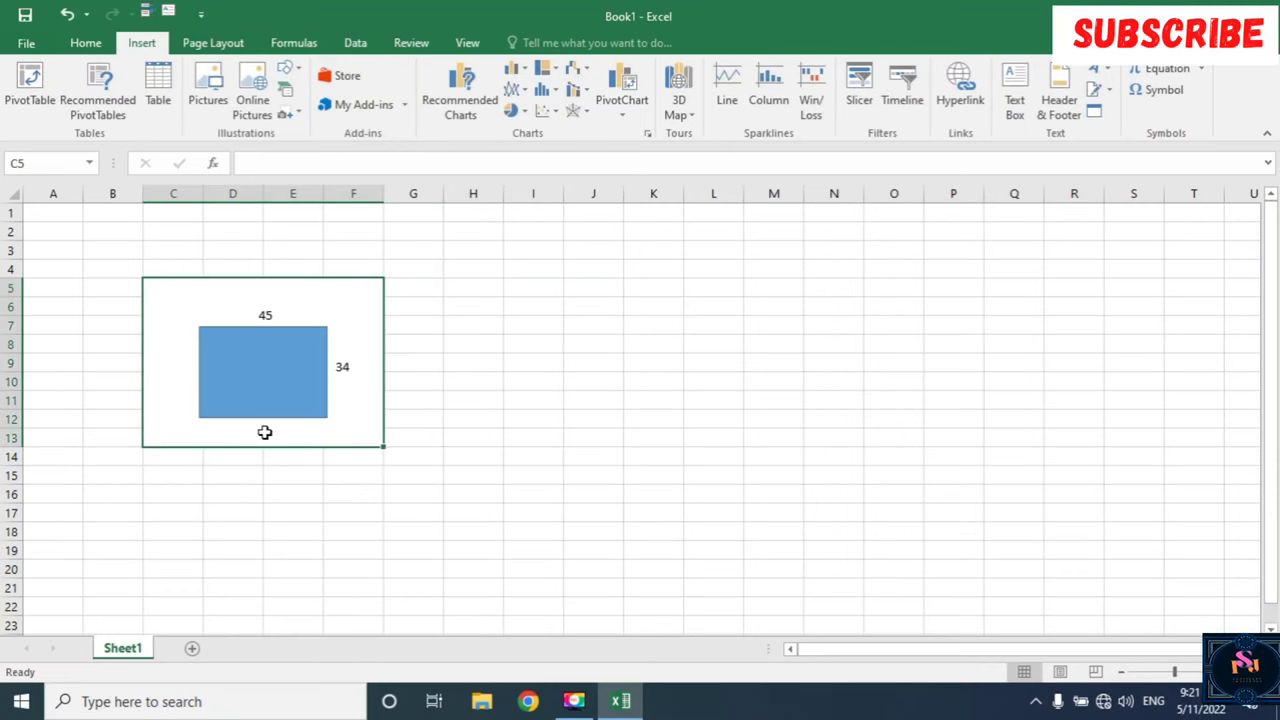
{"action": "left_click", "coordinate": [1014, 92]}
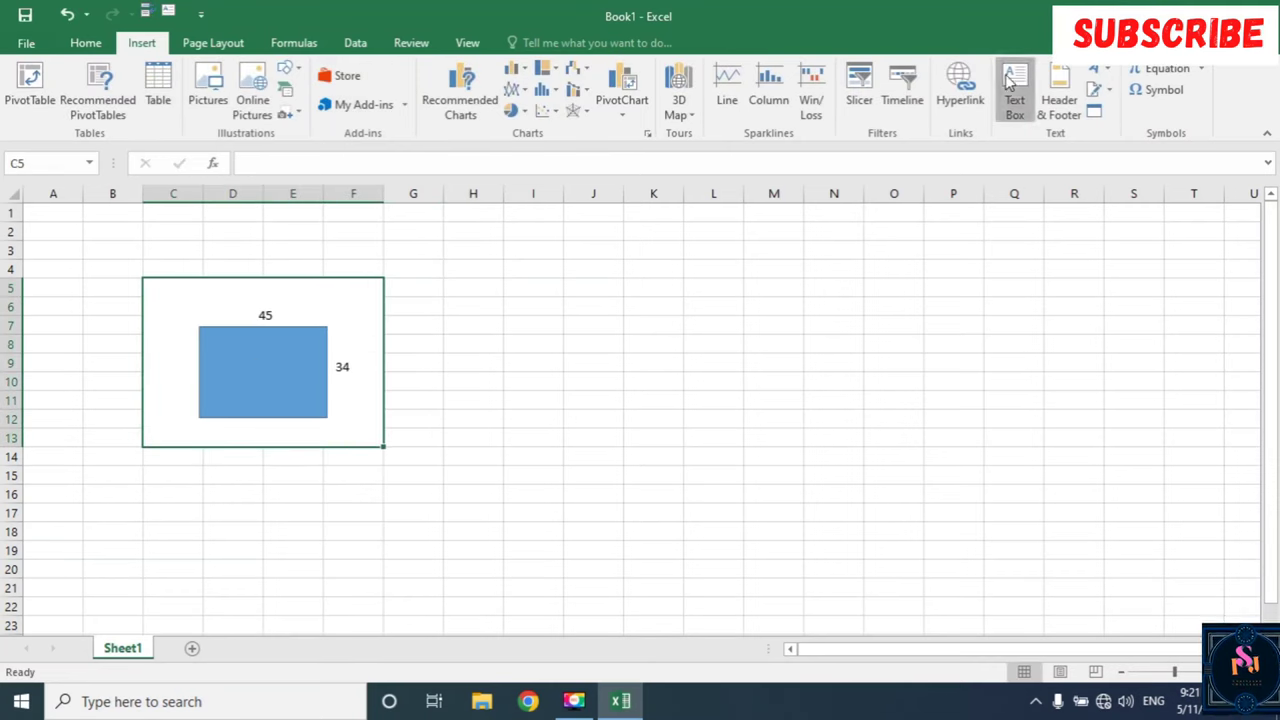
{"action": "left_click", "coordinate": [256, 438]}
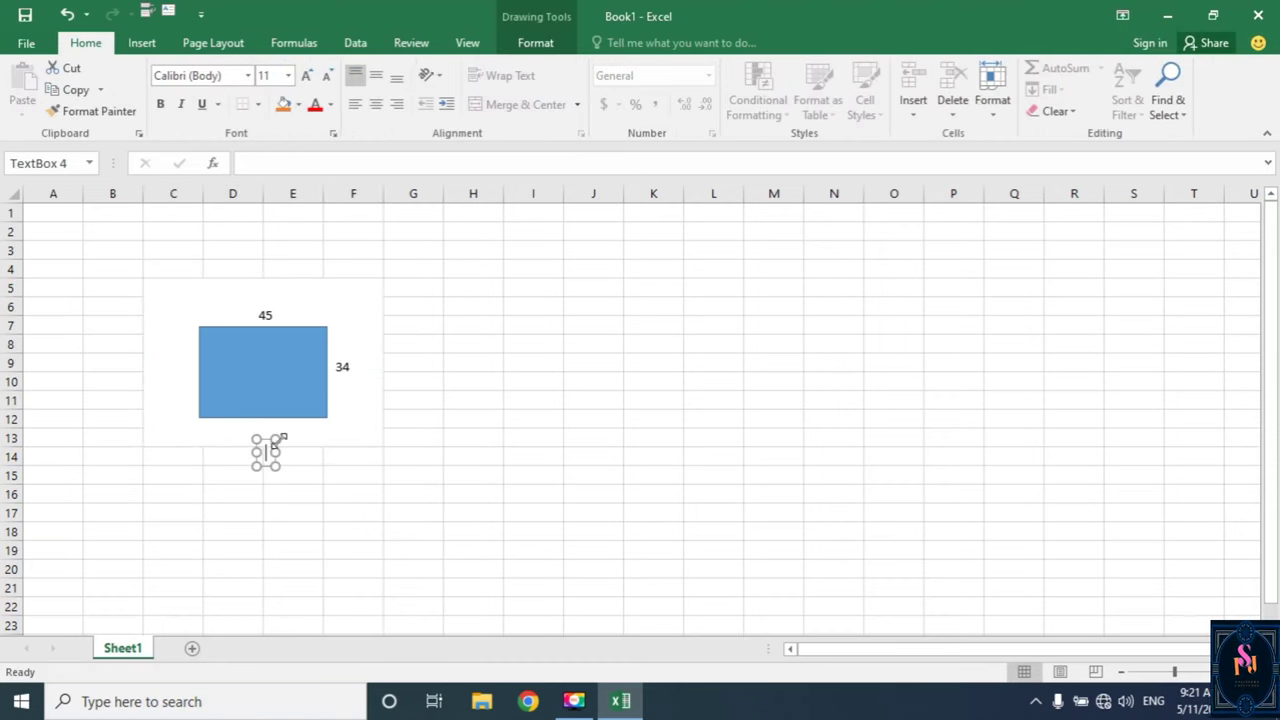
{"action": "type", "text": "45"}
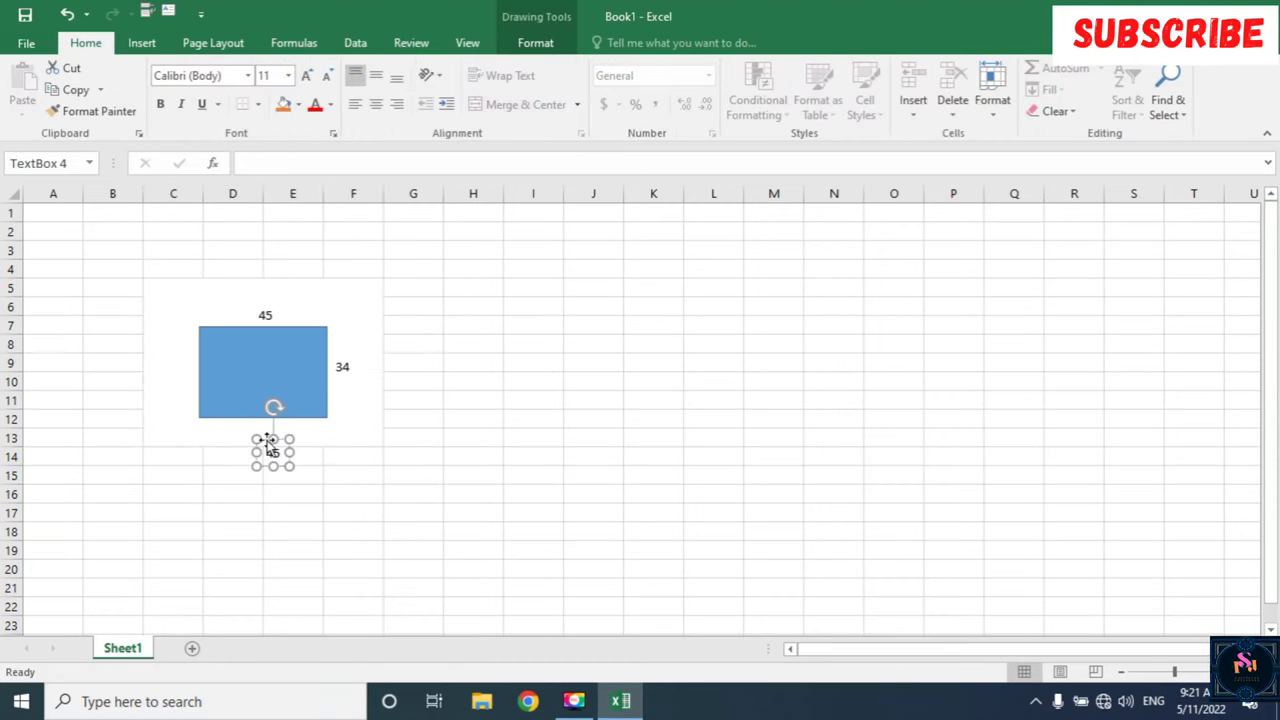
{"action": "left_click_drag", "start_coordinate": [265, 438], "coordinate": [266, 418]}
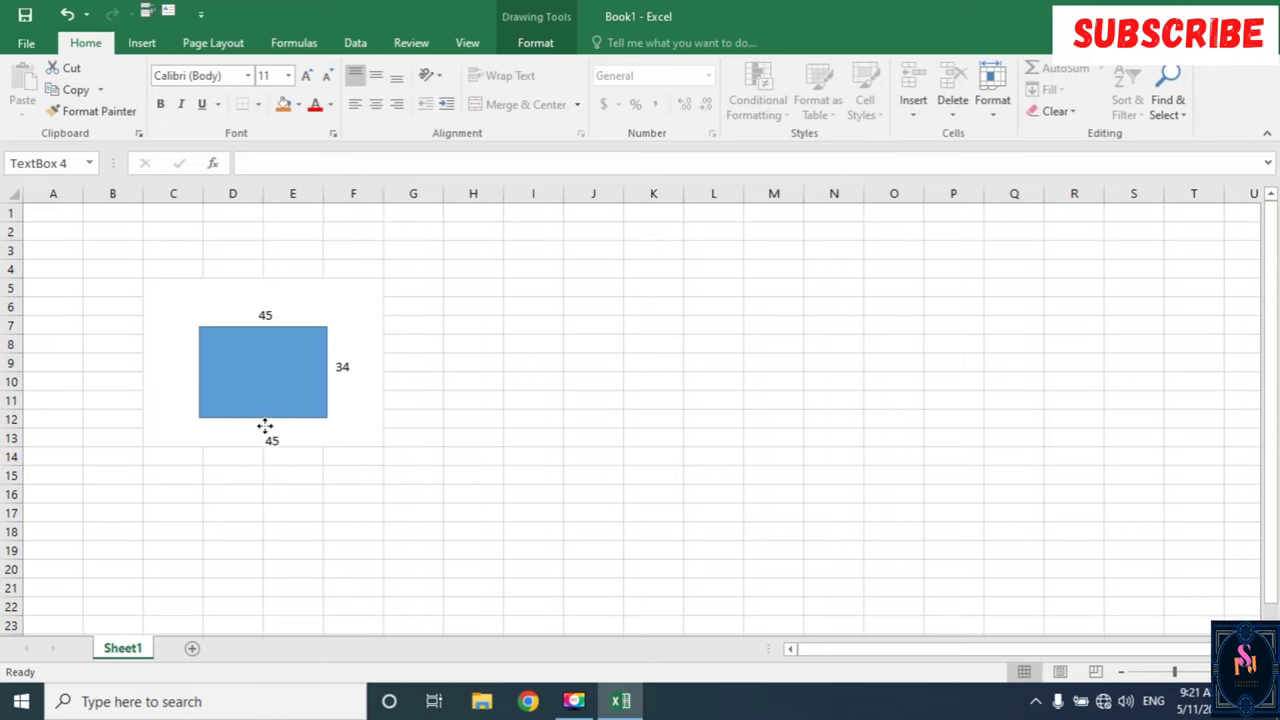
{"action": "left_click", "coordinate": [381, 431]}
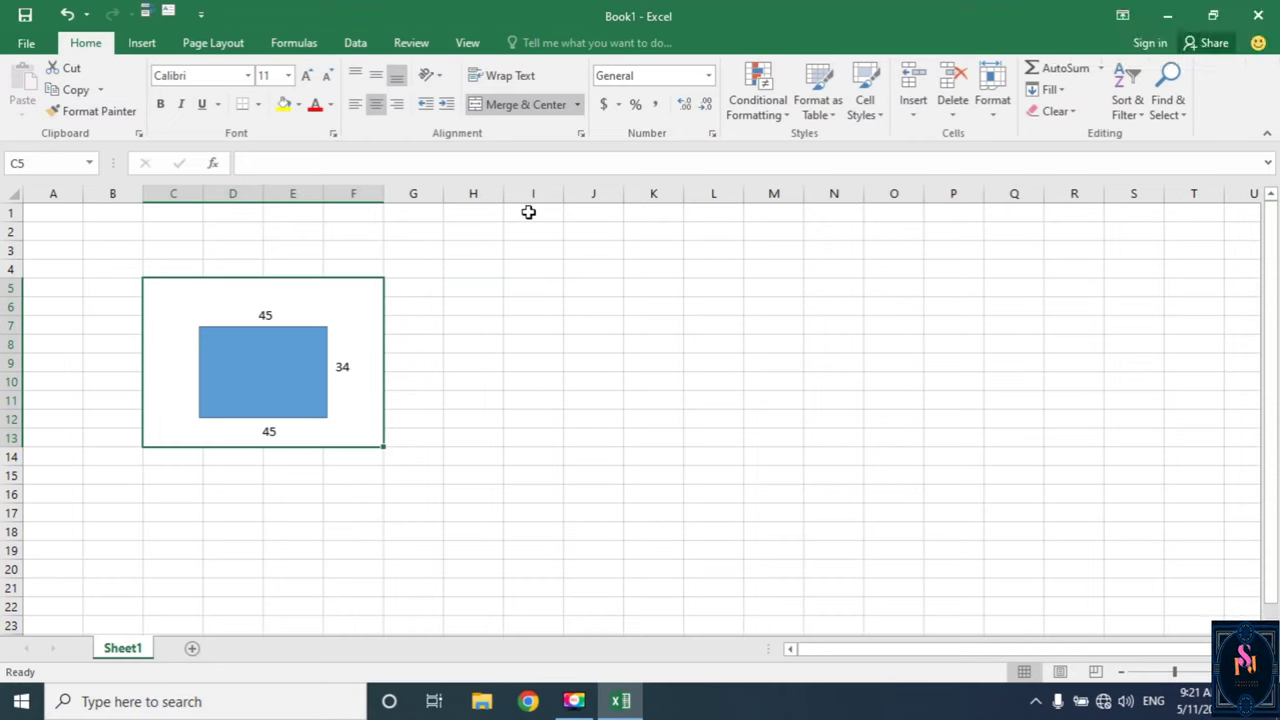
{"action": "left_click", "coordinate": [543, 337]}
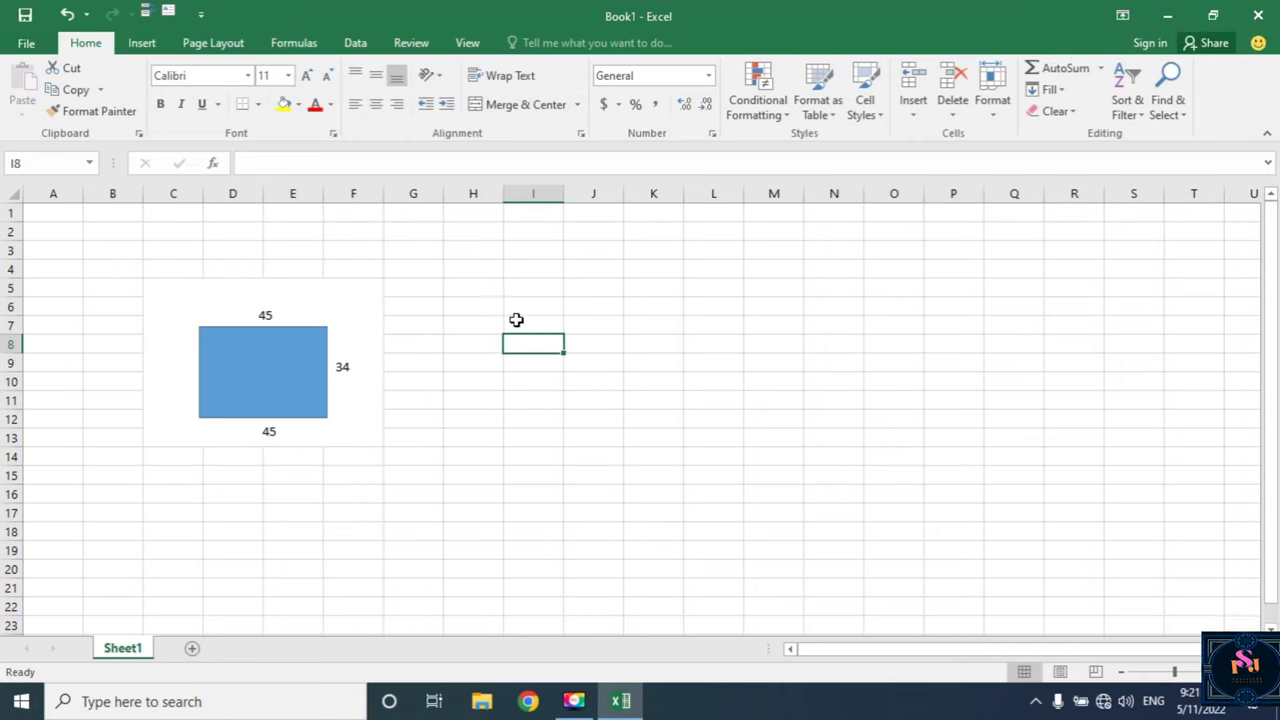
{"action": "left_click", "coordinate": [1066, 70]}
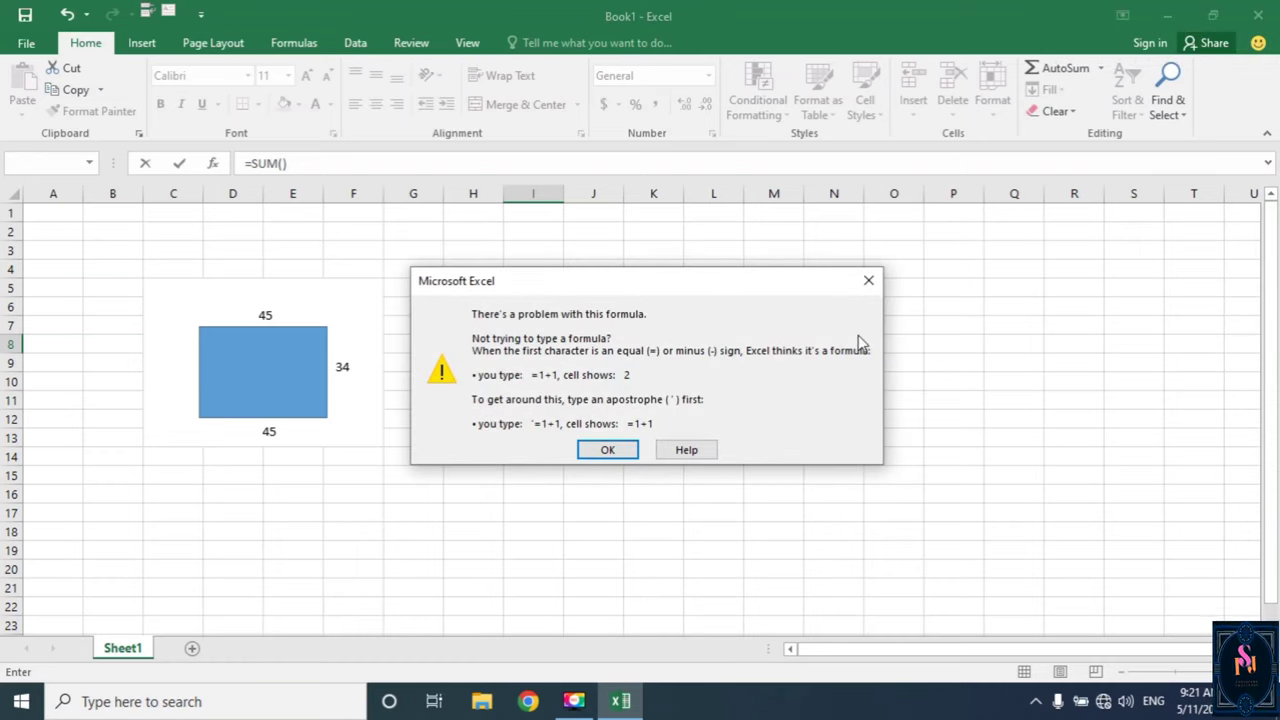
{"action": "left_click", "coordinate": [868, 280]}
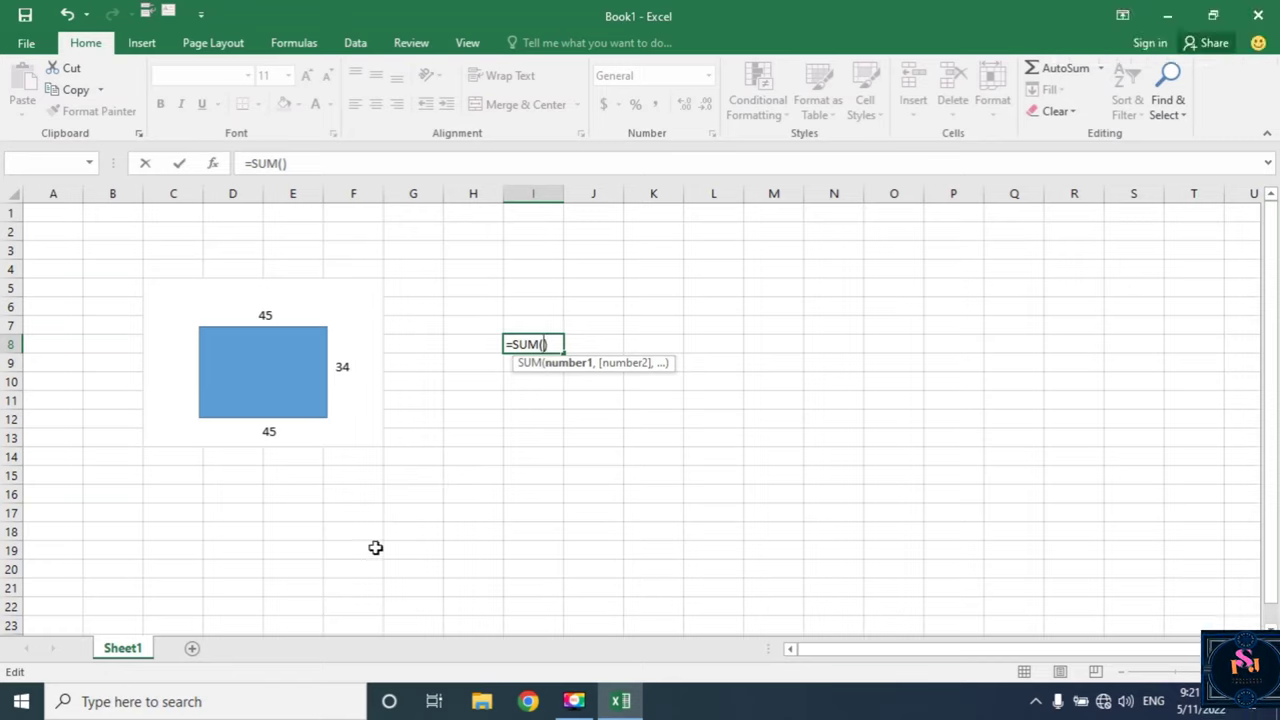
{"action": "left_click_drag", "start_coordinate": [174, 496], "coordinate": [355, 601]}
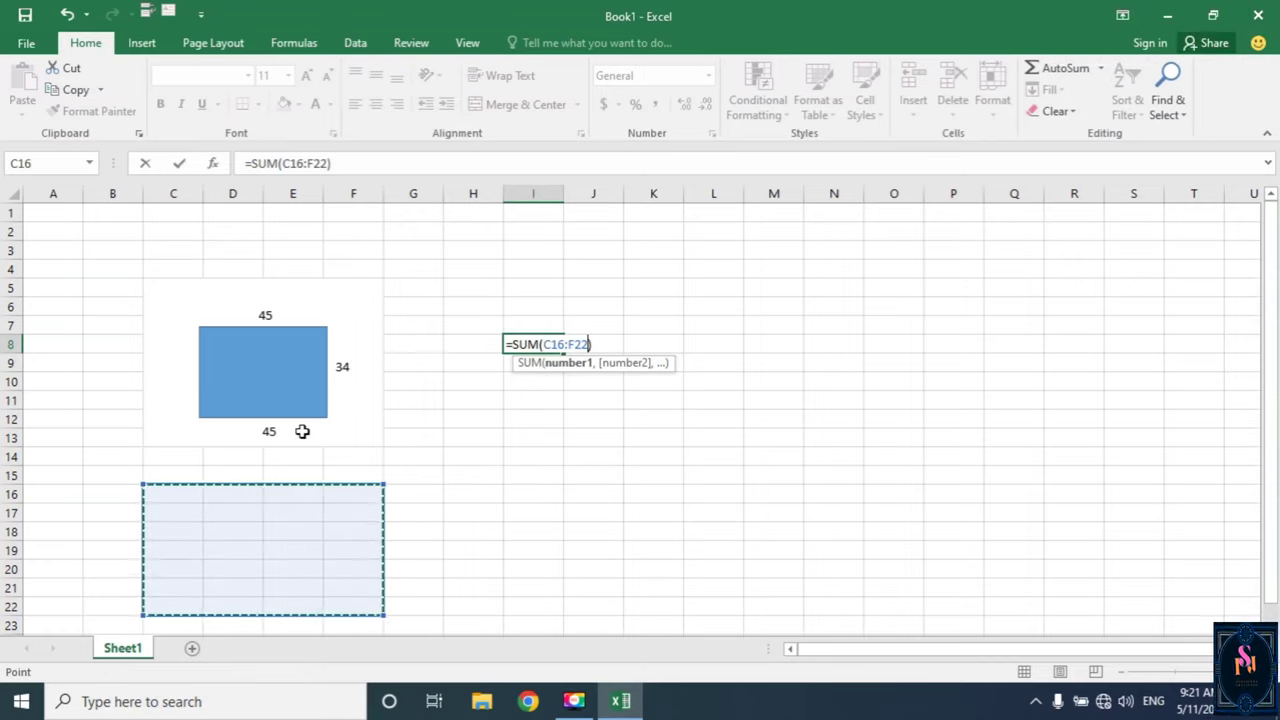
{"action": "key", "text": "Escape"}
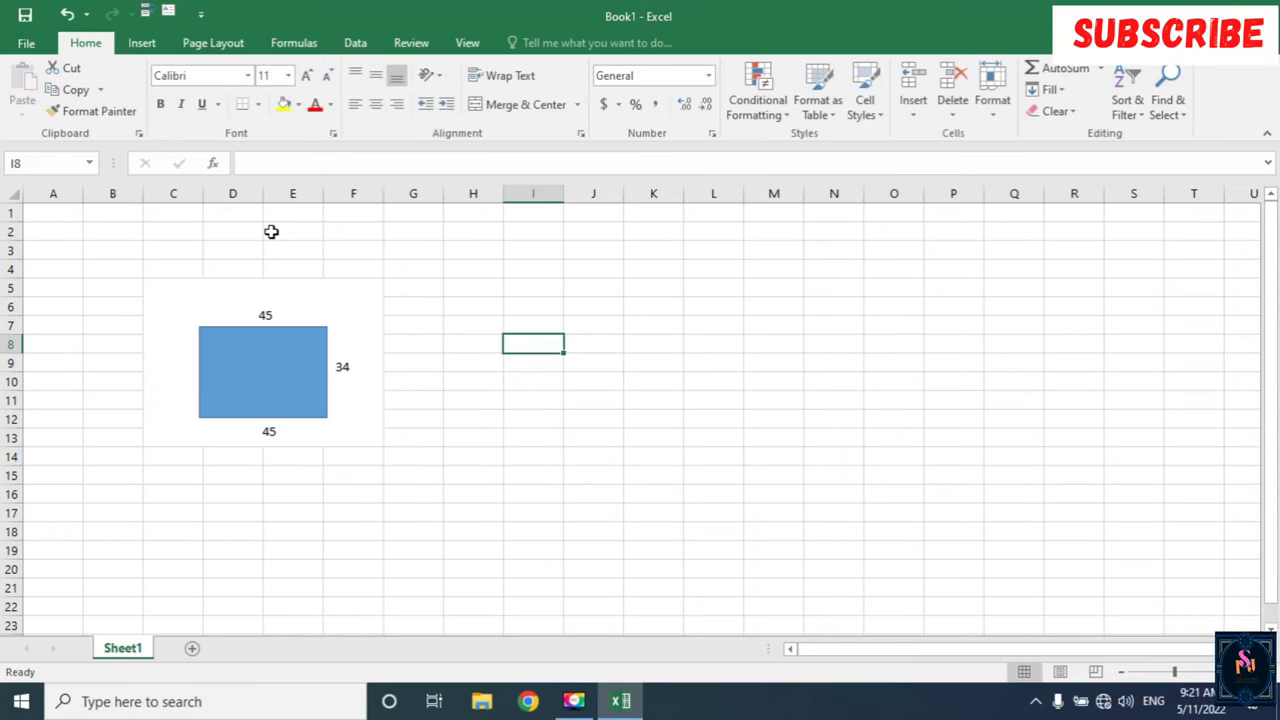
Fill cells C16:F23 white to hide their gridlines, then select D18.
{"action": "left_click_drag", "start_coordinate": [181, 490], "coordinate": [364, 618]}
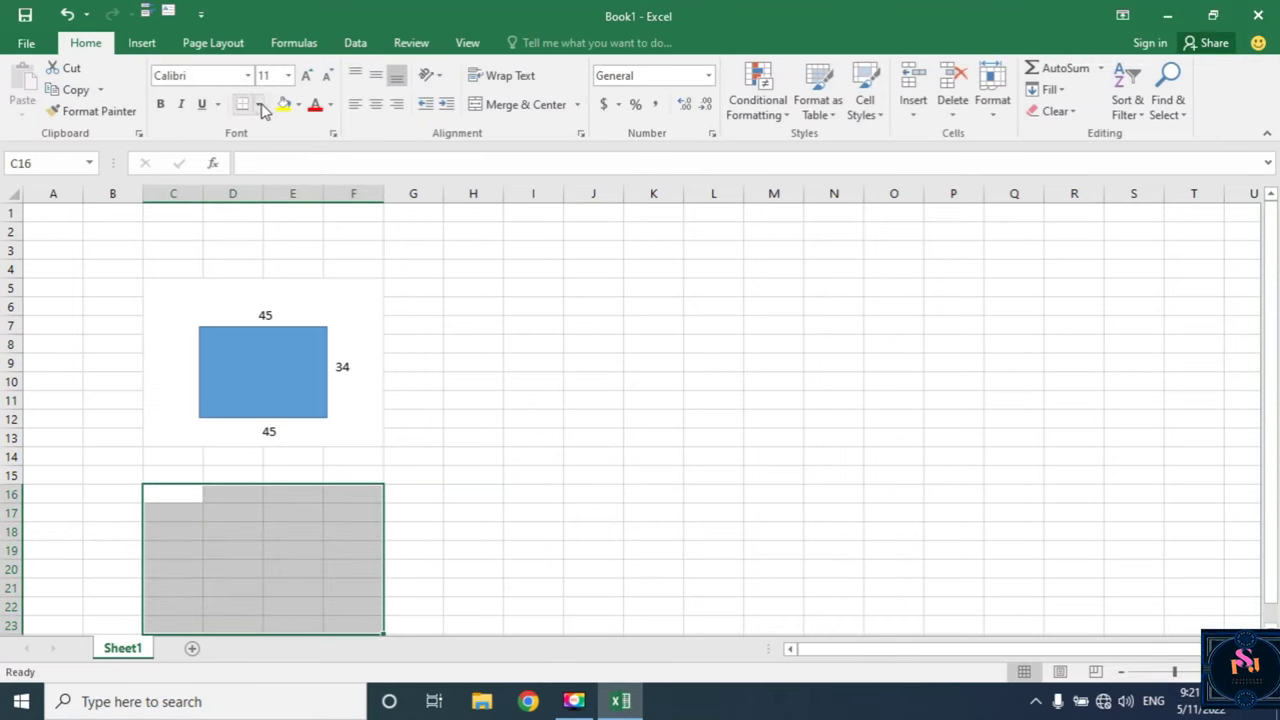
{"action": "left_click", "coordinate": [298, 105]}
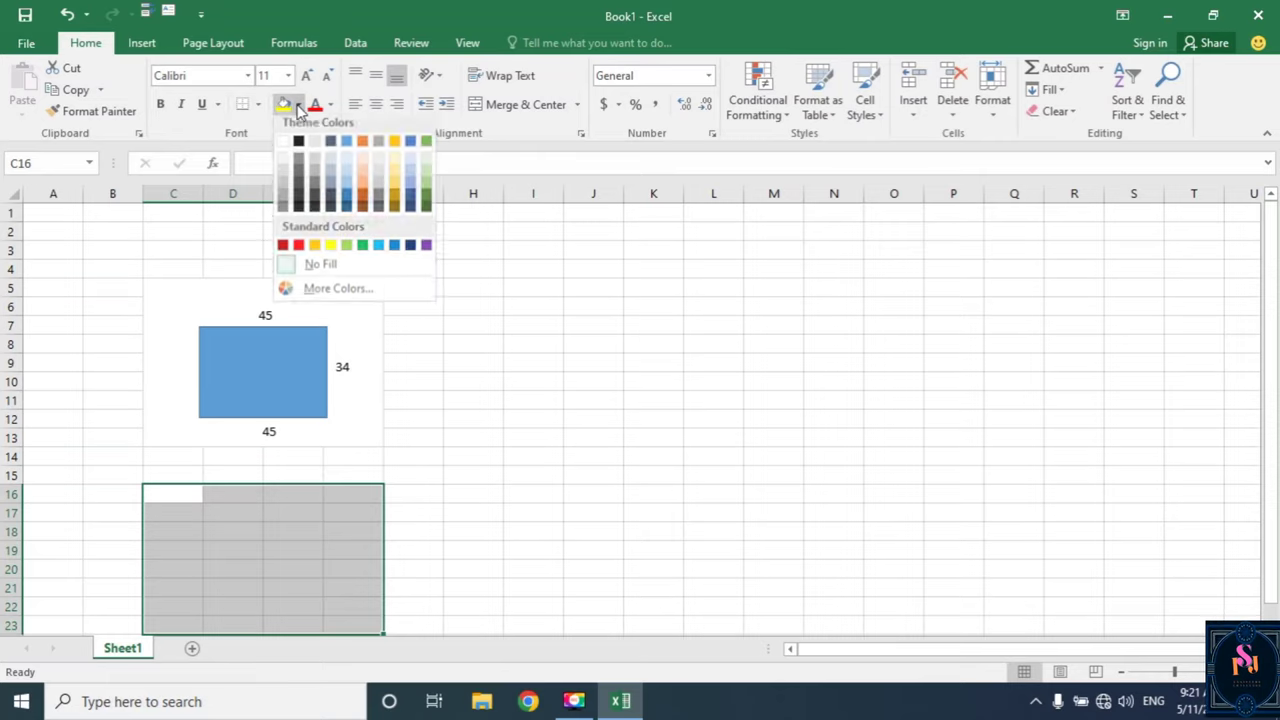
{"action": "left_click", "coordinate": [284, 147]}
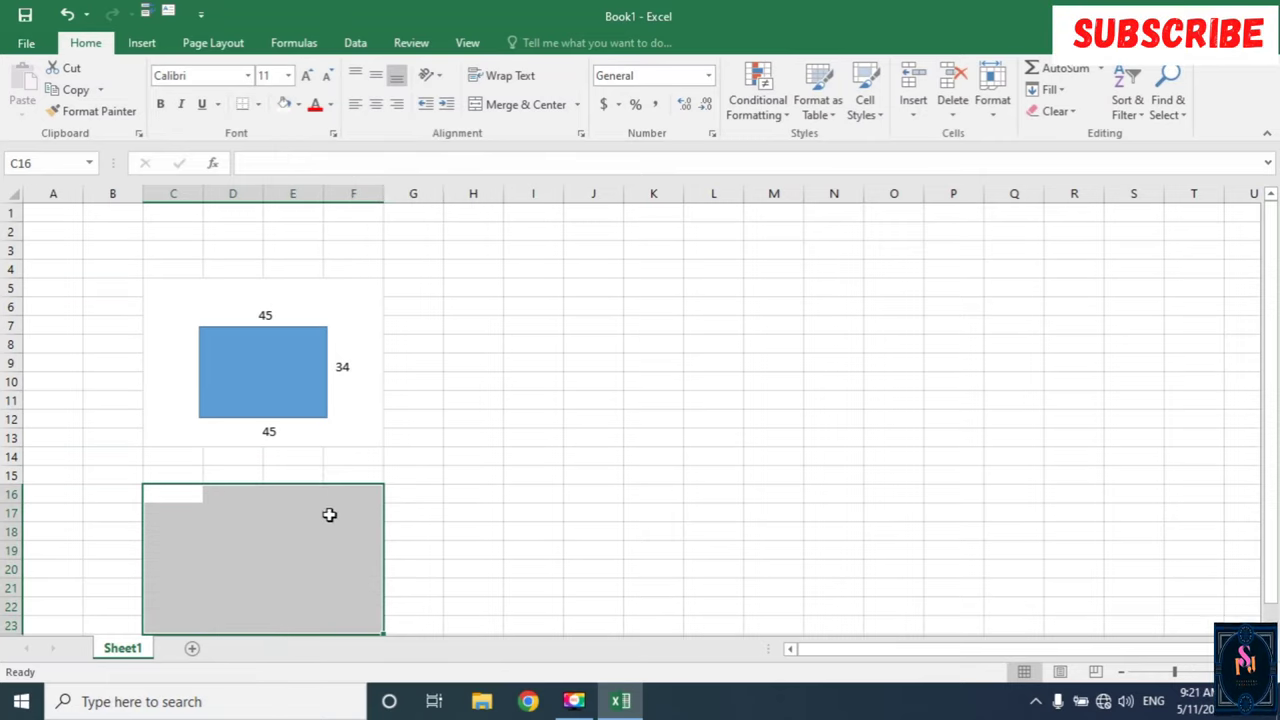
{"action": "scroll", "coordinate": [344, 494], "scroll_direction": "down", "scroll_amount": 2}
{"action": "left_click", "coordinate": [238, 416]}
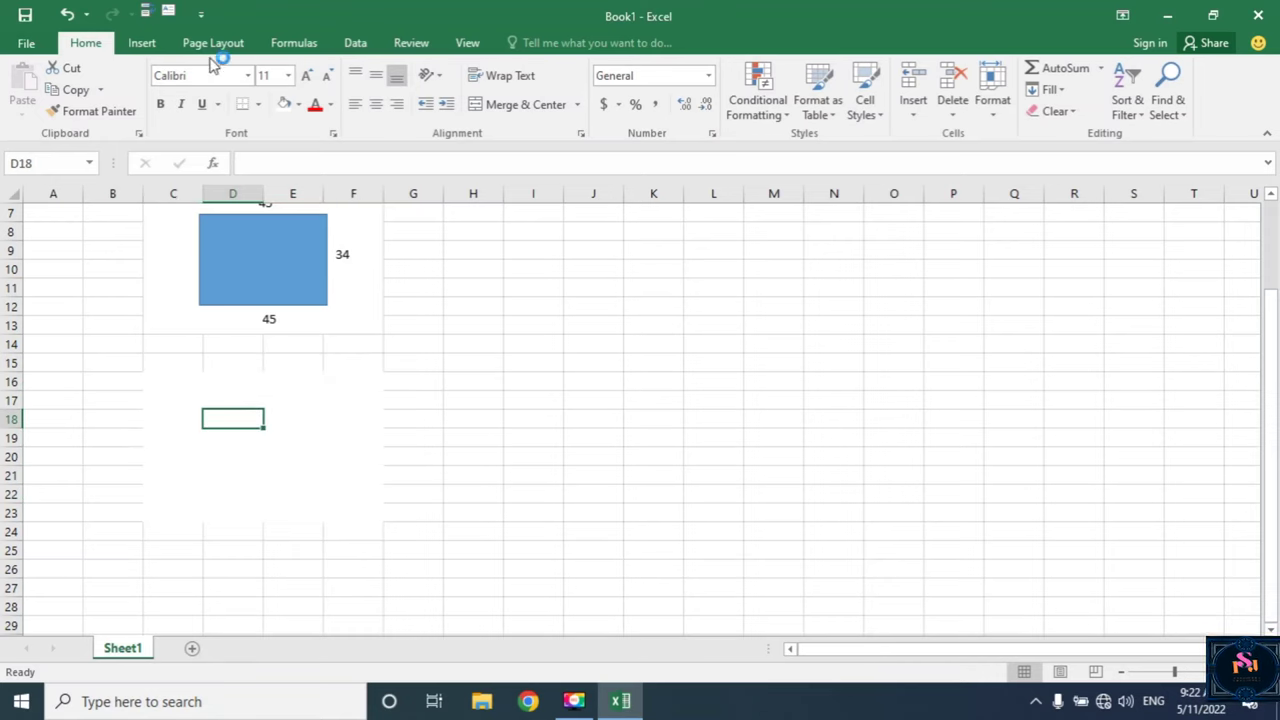
Pick the Rectangle shape from the Insert Shapes gallery.
{"action": "left_click", "coordinate": [142, 43]}
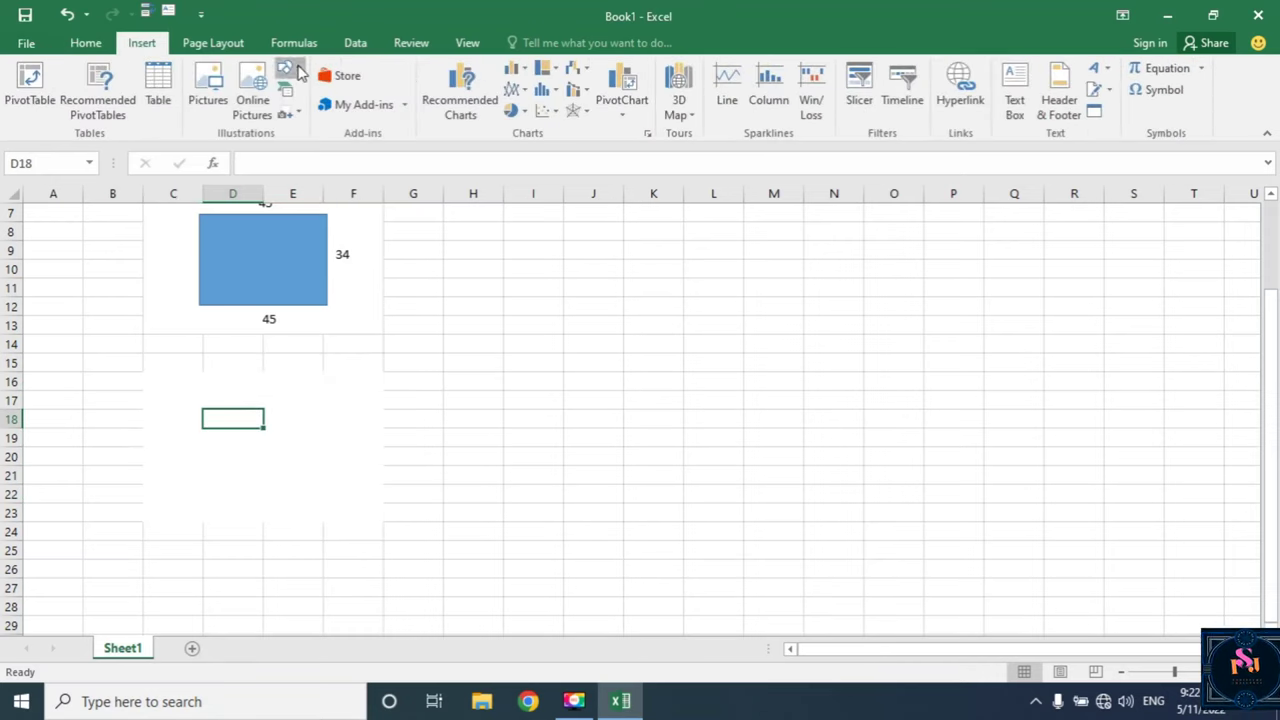
{"action": "left_click", "coordinate": [285, 70]}
{"action": "left_click", "coordinate": [343, 113]}
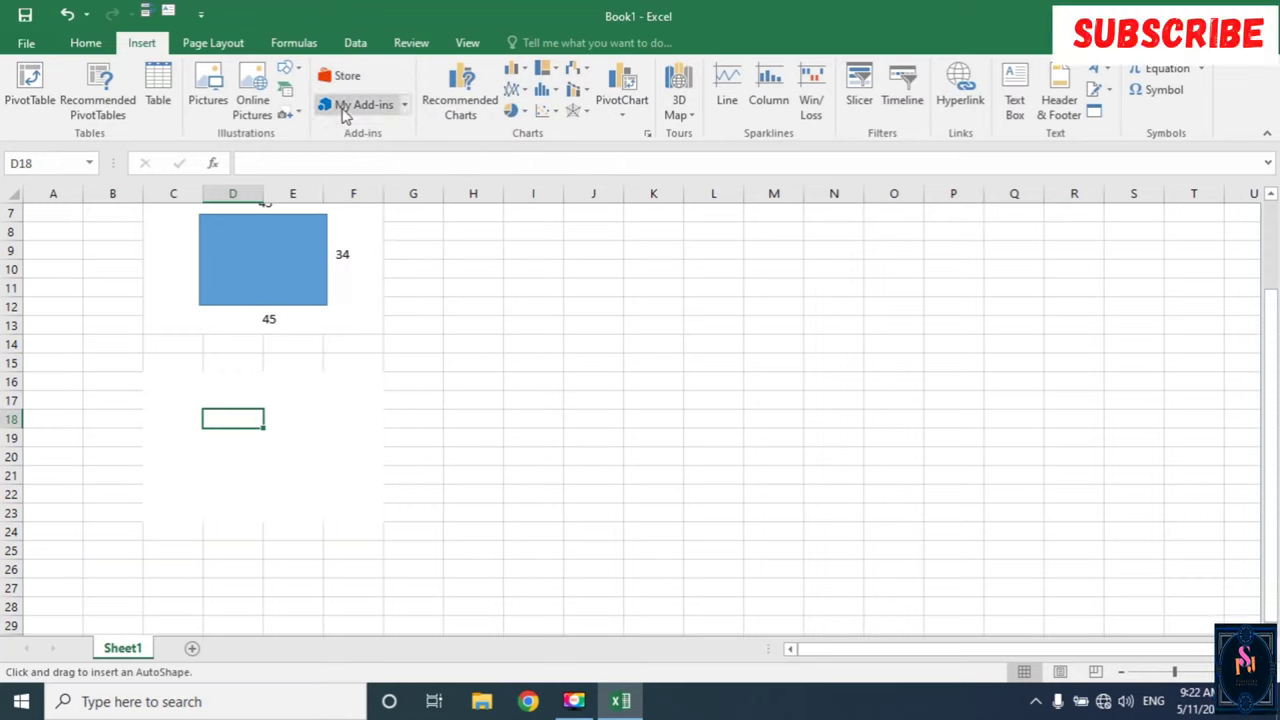
Draw a widened second blue rectangle at D18 and nudge it right and down.
{"action": "left_click", "coordinate": [188, 416]}
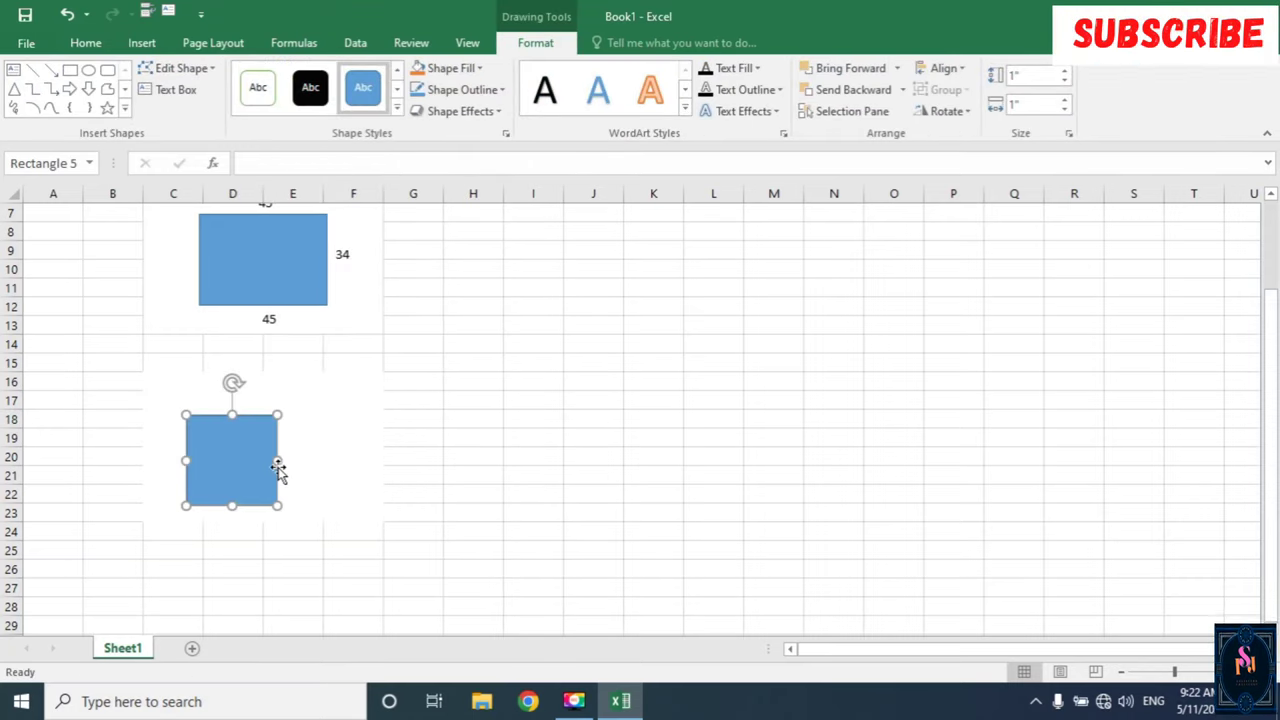
{"action": "left_click_drag", "start_coordinate": [277, 508], "coordinate": [318, 498]}
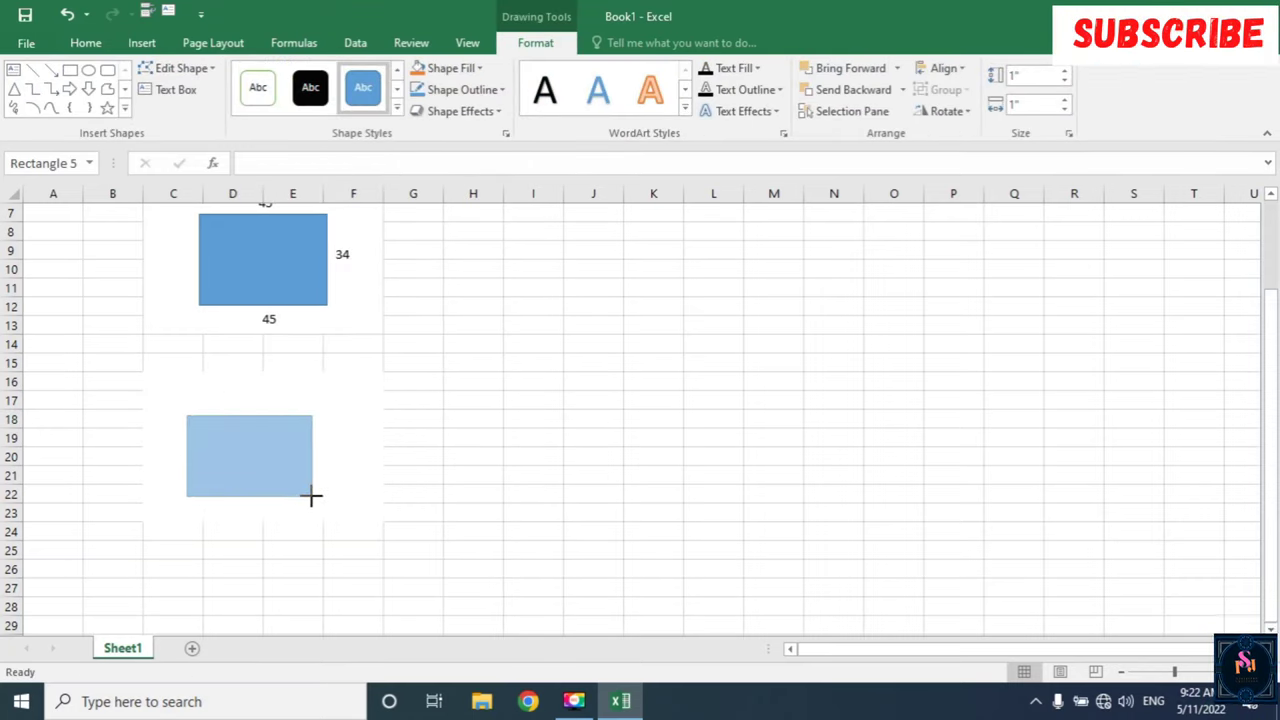
{"action": "left_click_drag", "start_coordinate": [266, 466], "coordinate": [276, 469]}
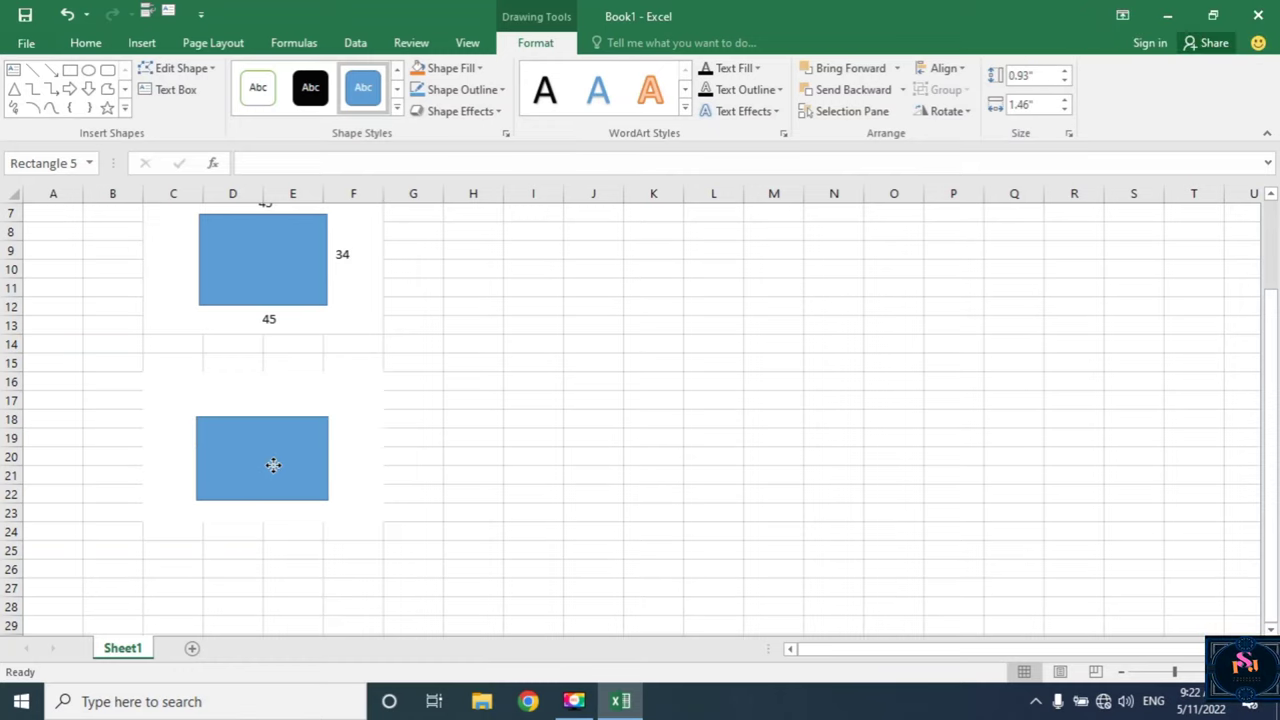
{"action": "left_click", "coordinate": [342, 437]}
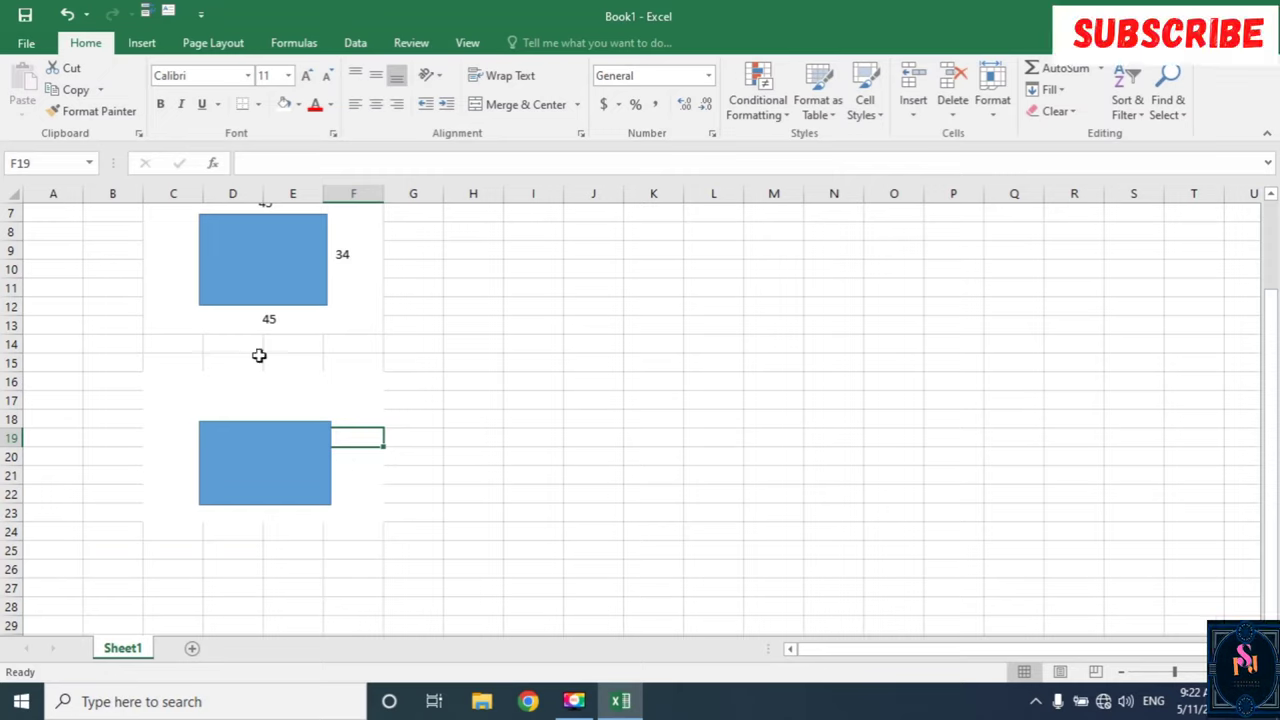
{"action": "left_click", "coordinate": [251, 401]}
{"action": "left_click_drag", "start_coordinate": [262, 413], "coordinate": [270, 440]}
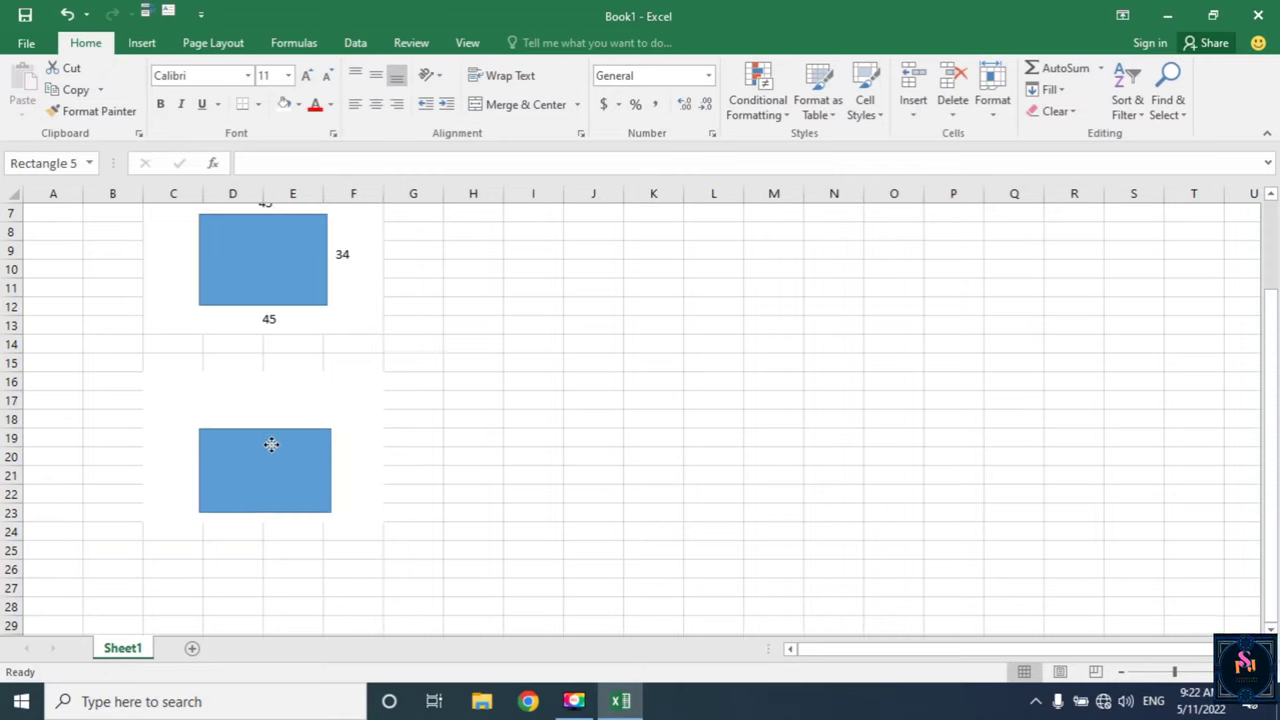
Enter 445 in D18 above the second rectangle and 56 in F21 on its right.
{"action": "left_click", "coordinate": [279, 417]}
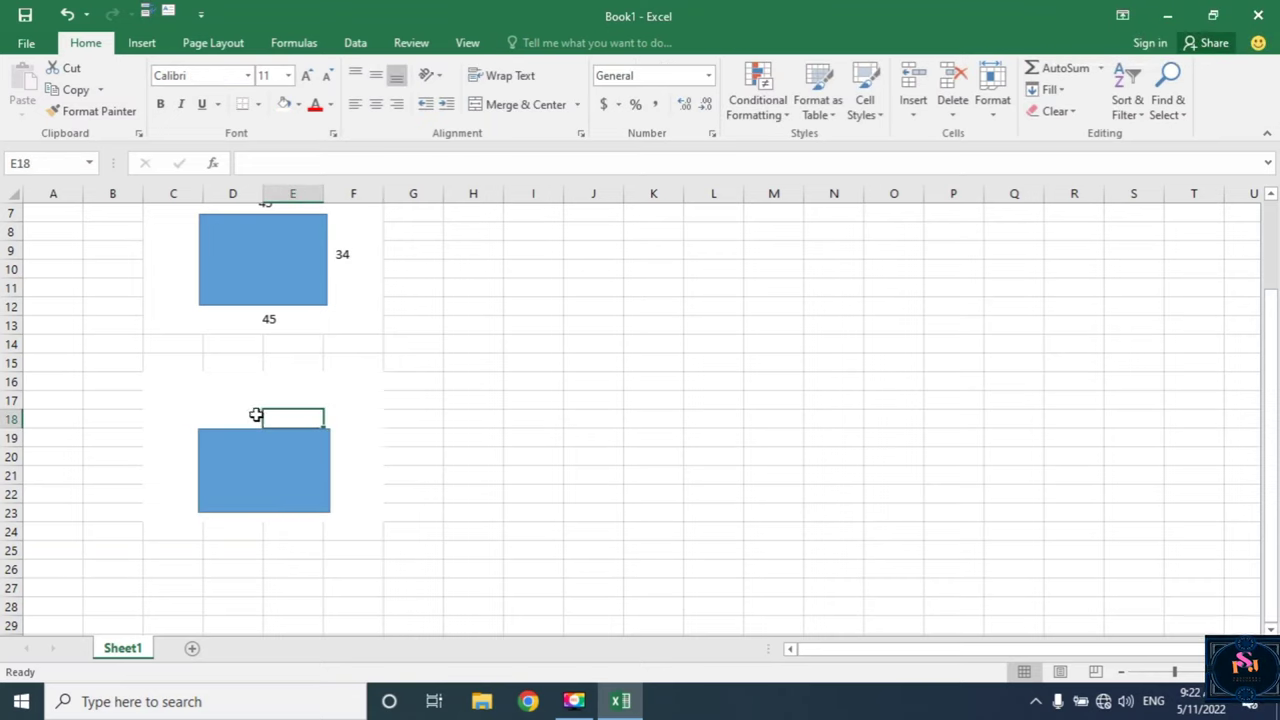
{"action": "left_click", "coordinate": [256, 415]}
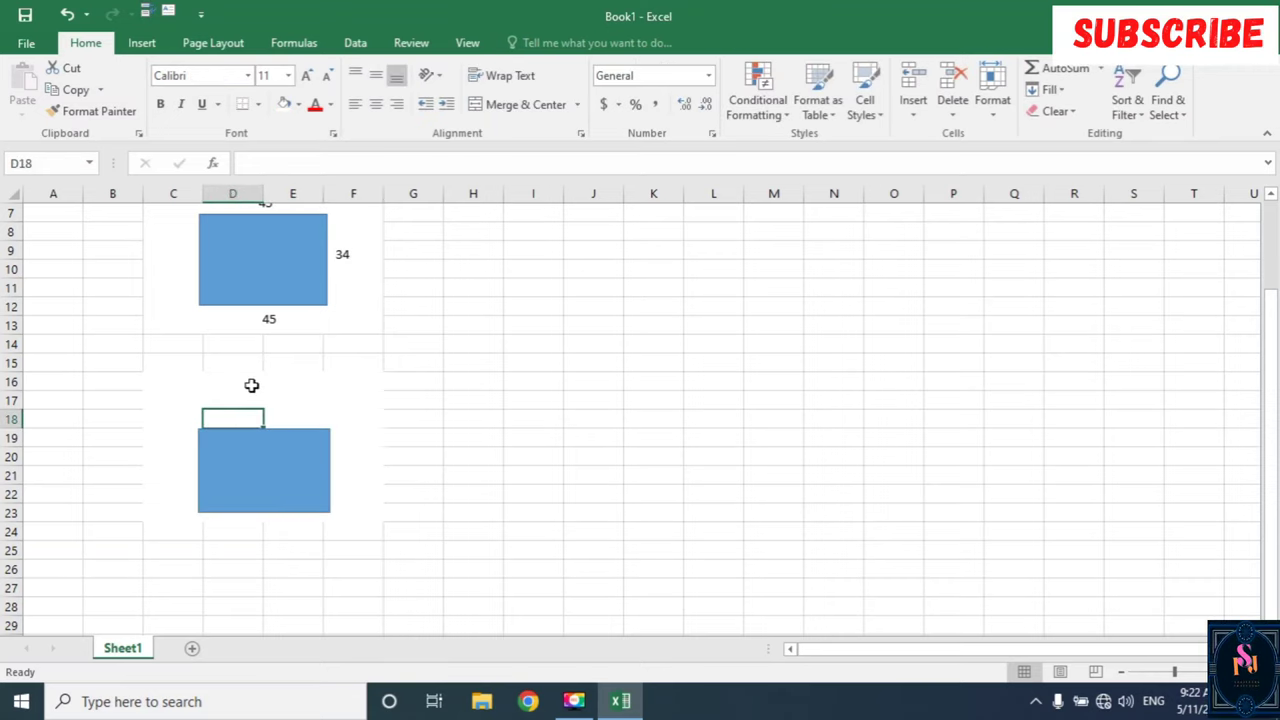
{"action": "type", "text": "445"}
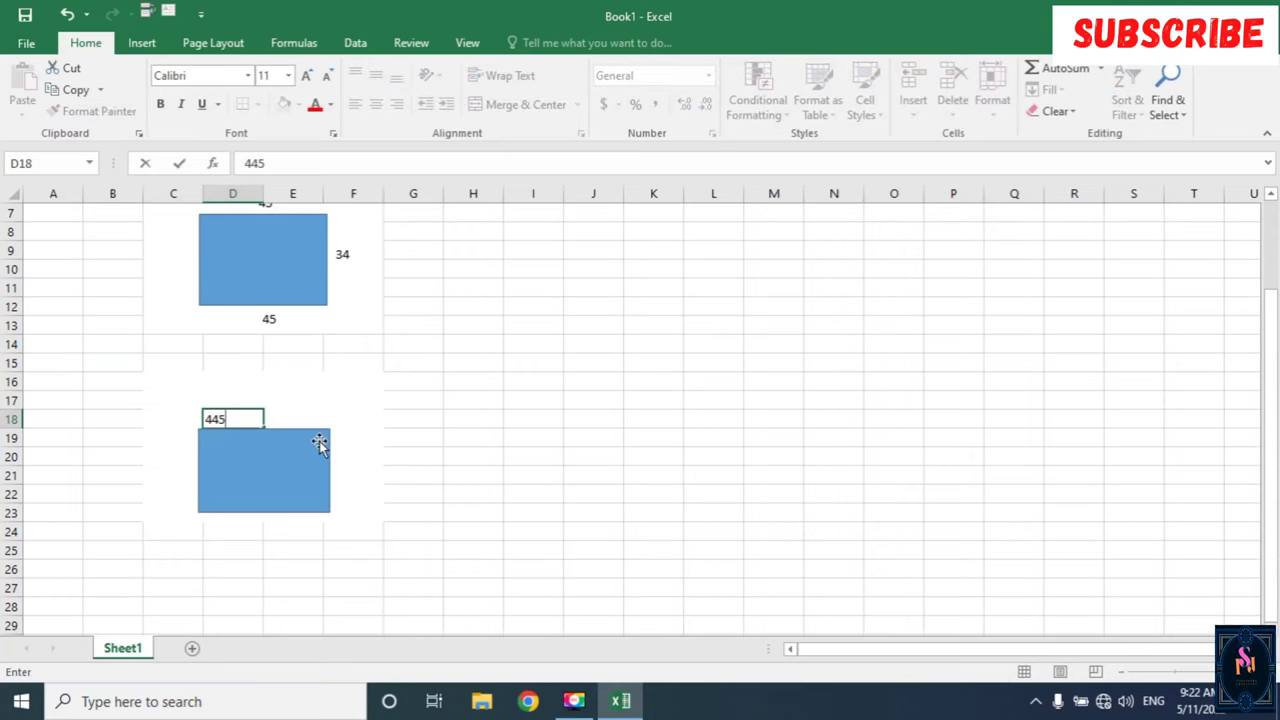
{"action": "left_click", "coordinate": [345, 470]}
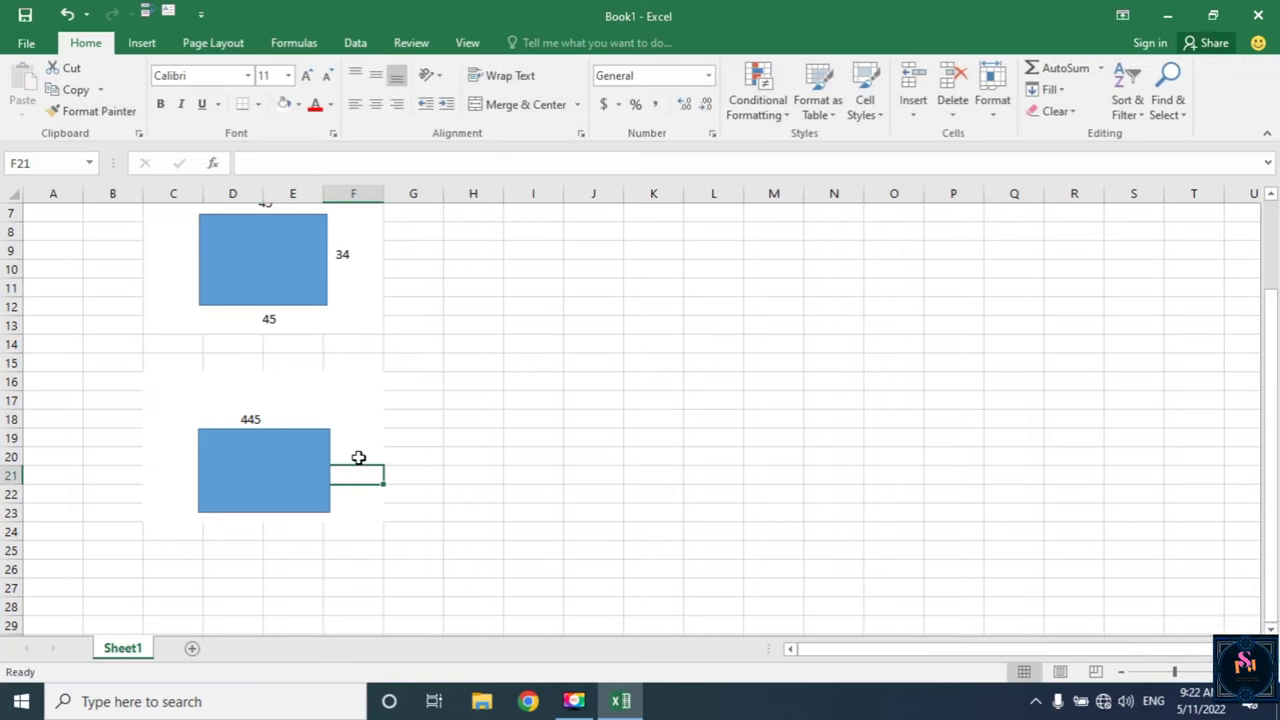
{"action": "type", "text": "56"}
{"action": "left_click", "coordinate": [385, 442]}
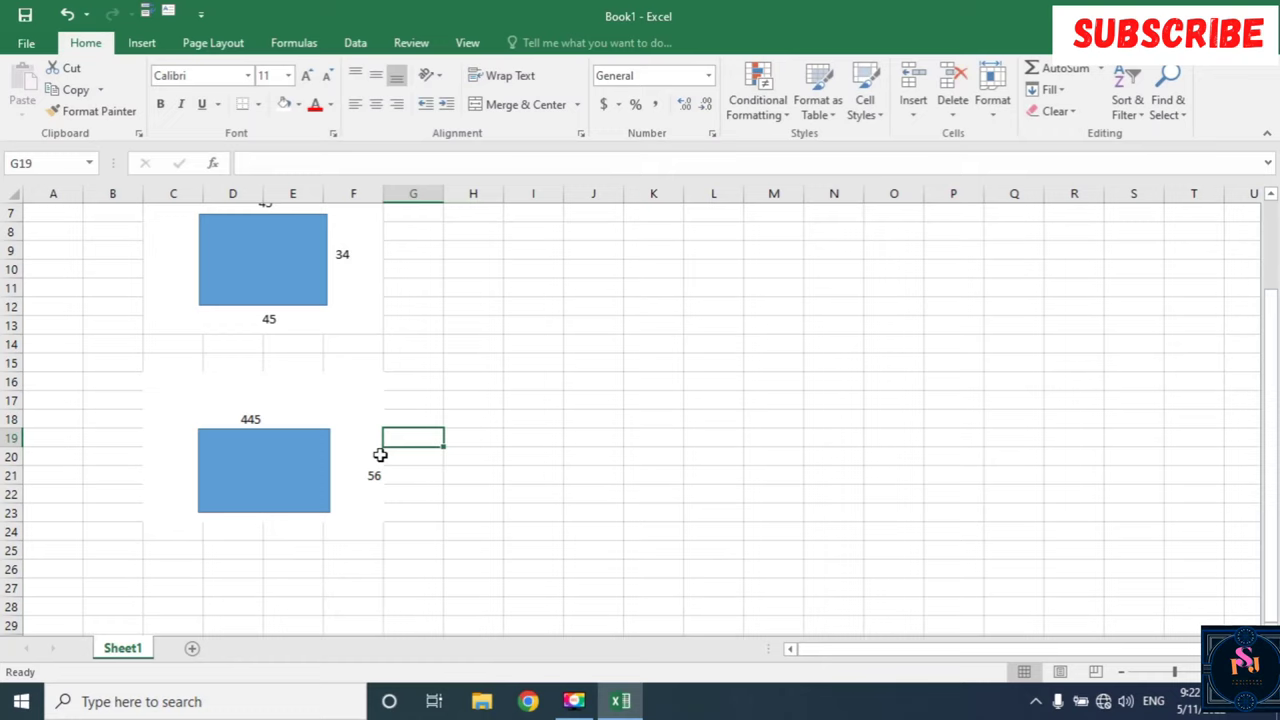
Enter 45 in E24 below the second rectangle.
{"action": "left_click", "coordinate": [270, 525]}
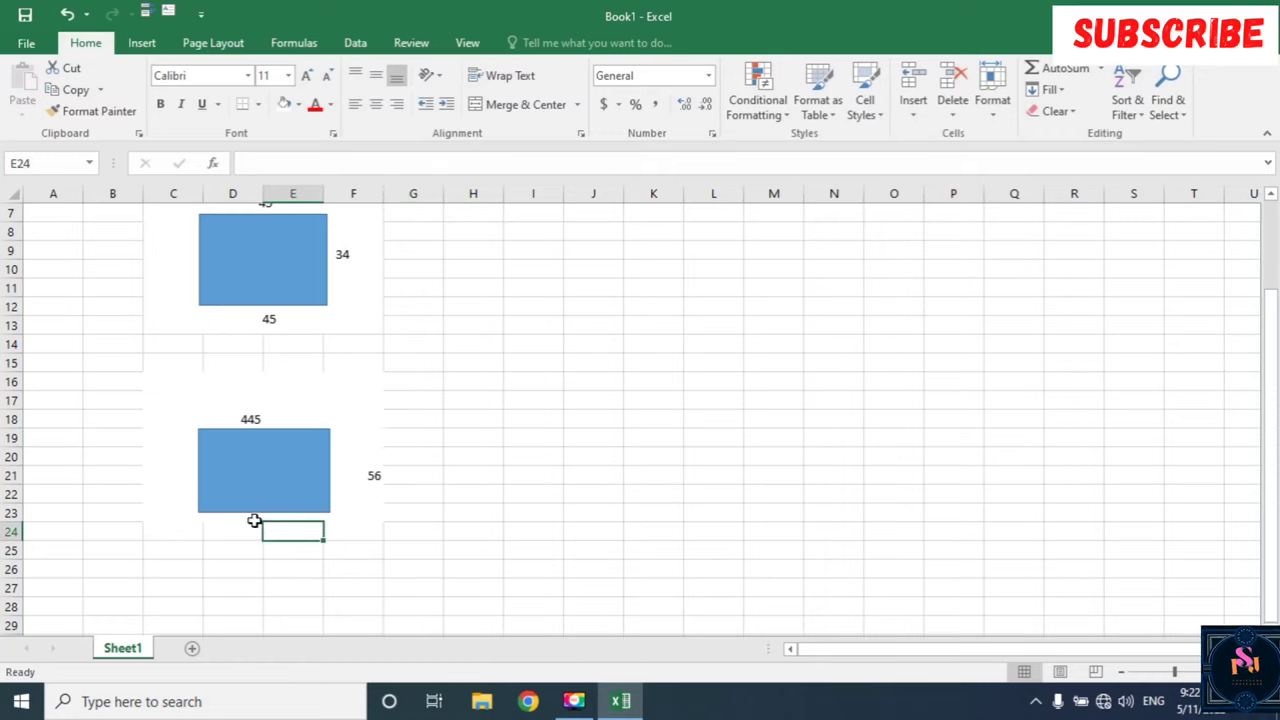
{"action": "left_click", "coordinate": [250, 518]}
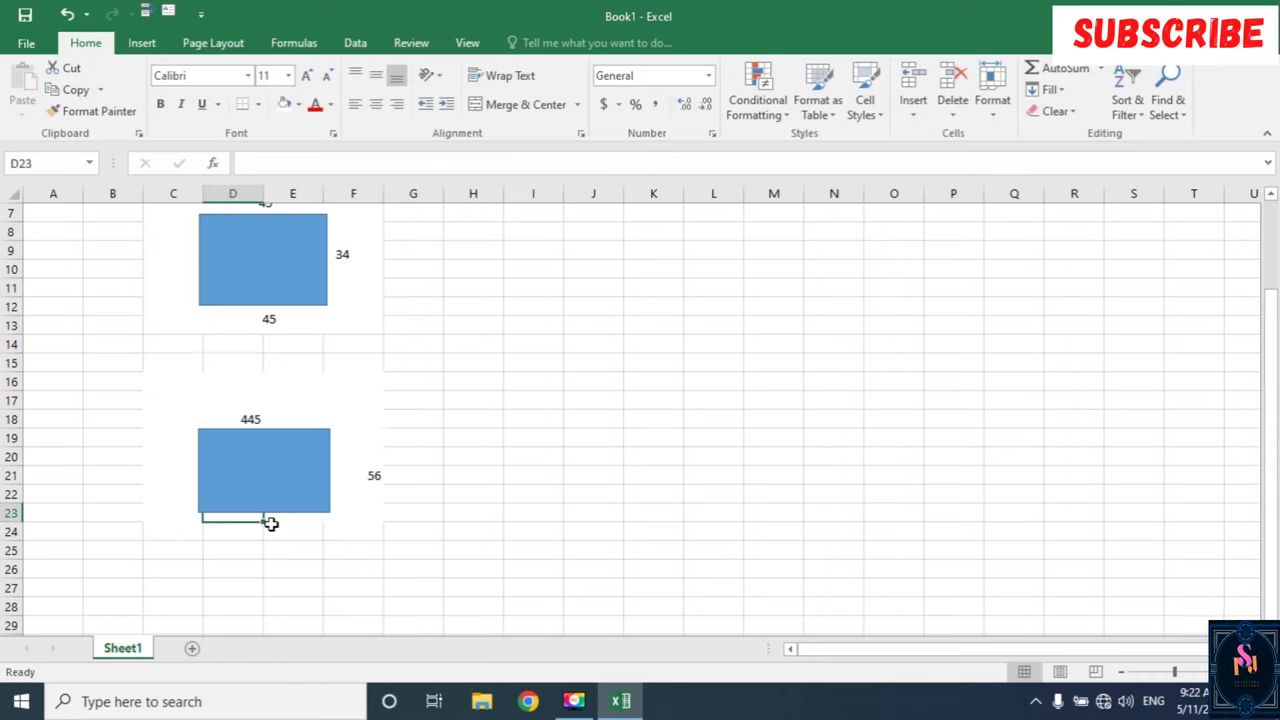
{"action": "left_click", "coordinate": [281, 526]}
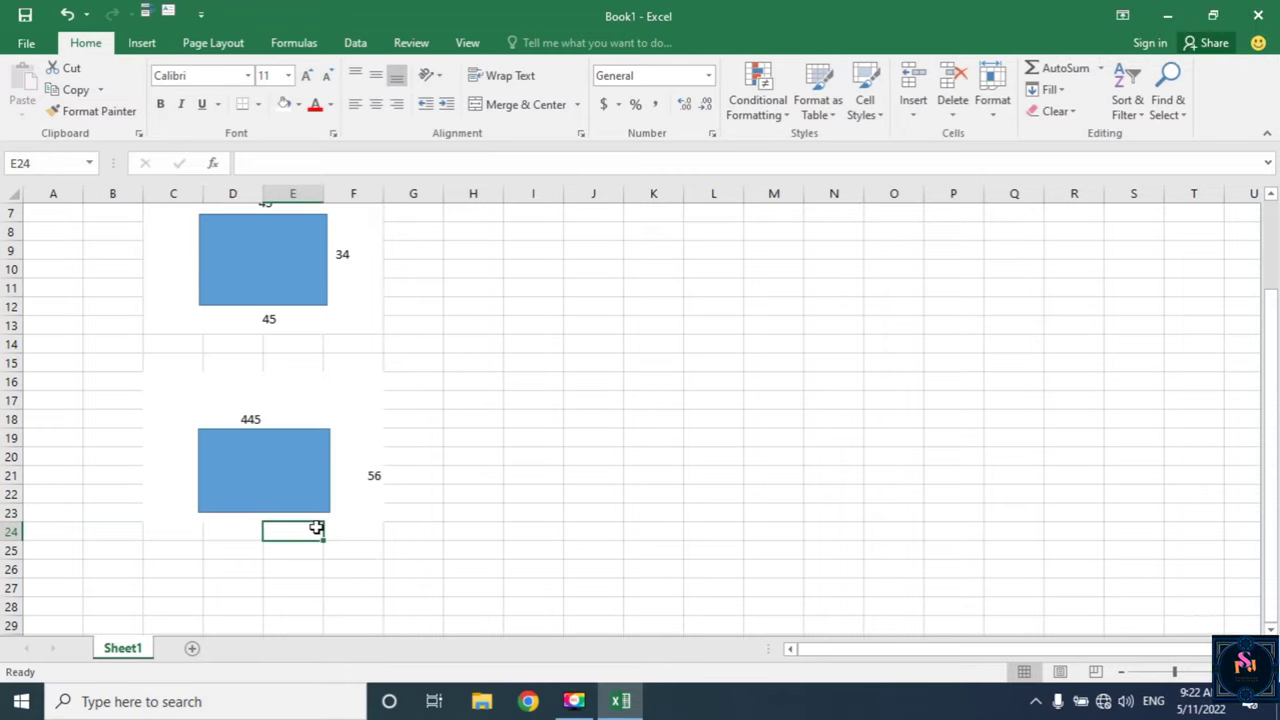
{"action": "type", "text": "45"}
{"action": "left_click", "coordinate": [226, 531]}
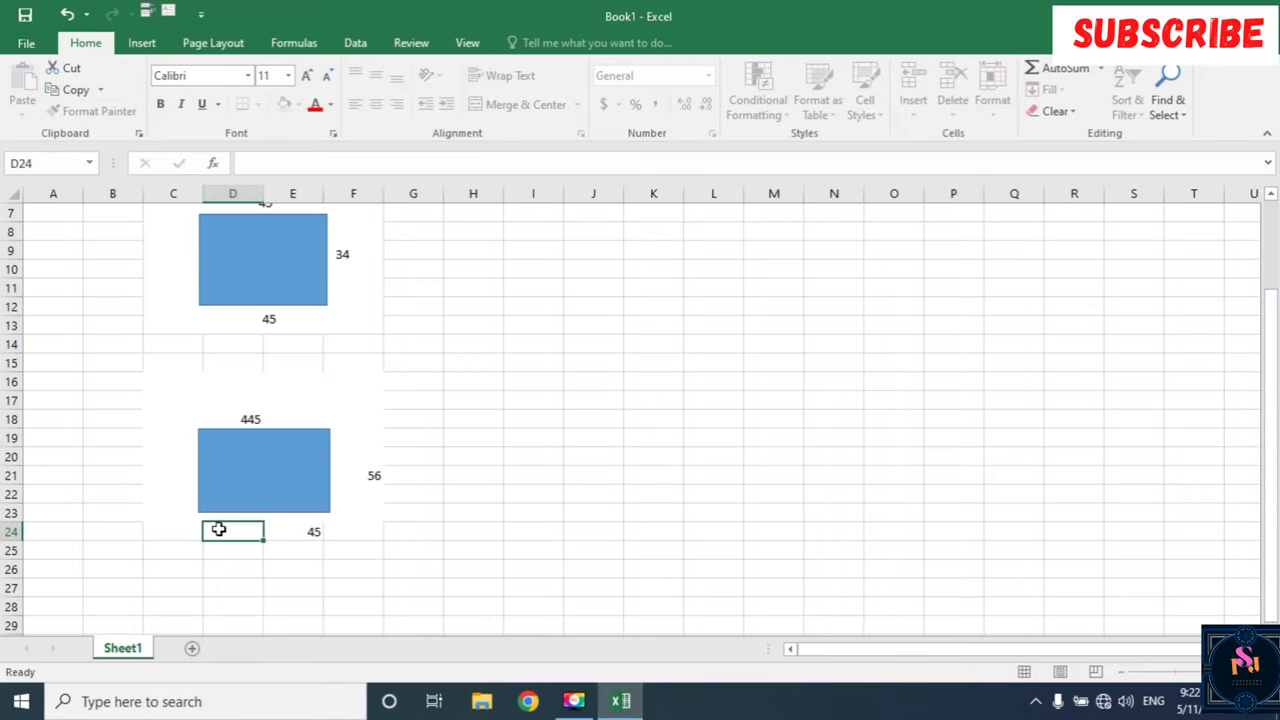
Enter 56 in C21 on the rectangle's left side and centre it.
{"action": "left_click", "coordinate": [188, 477]}
{"action": "type", "text": "56"}
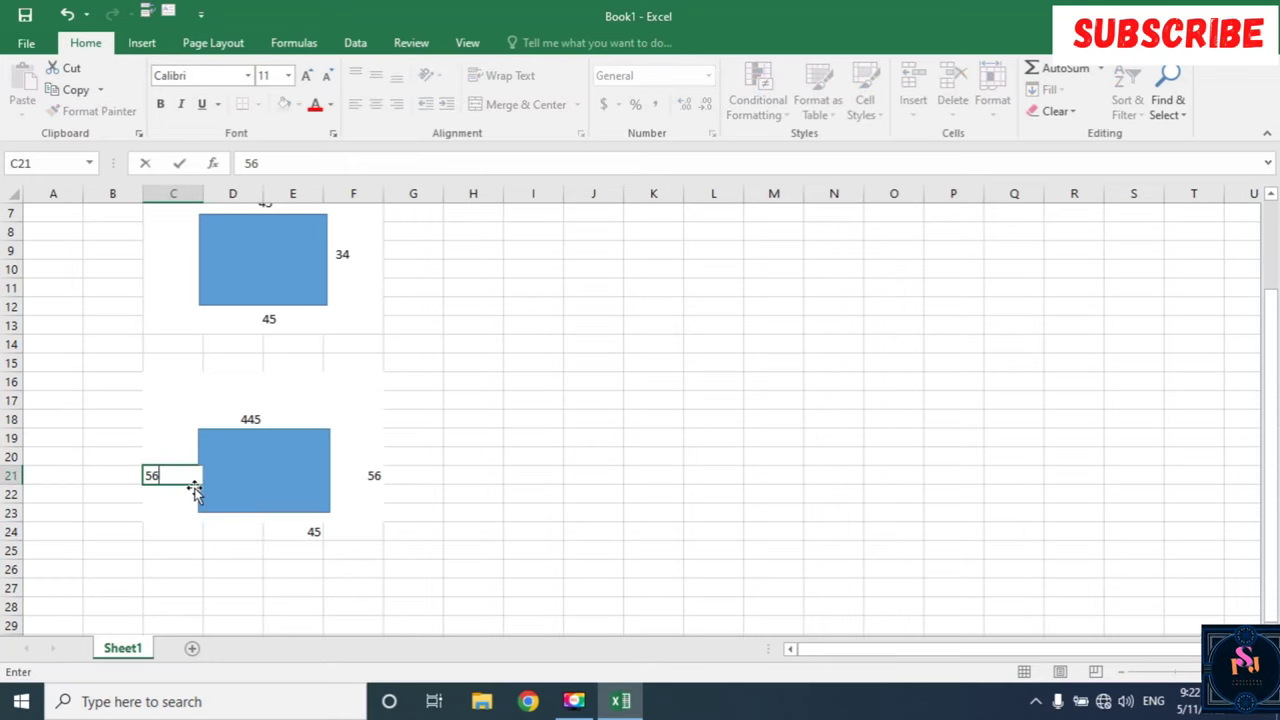
{"action": "left_click", "coordinate": [180, 505]}
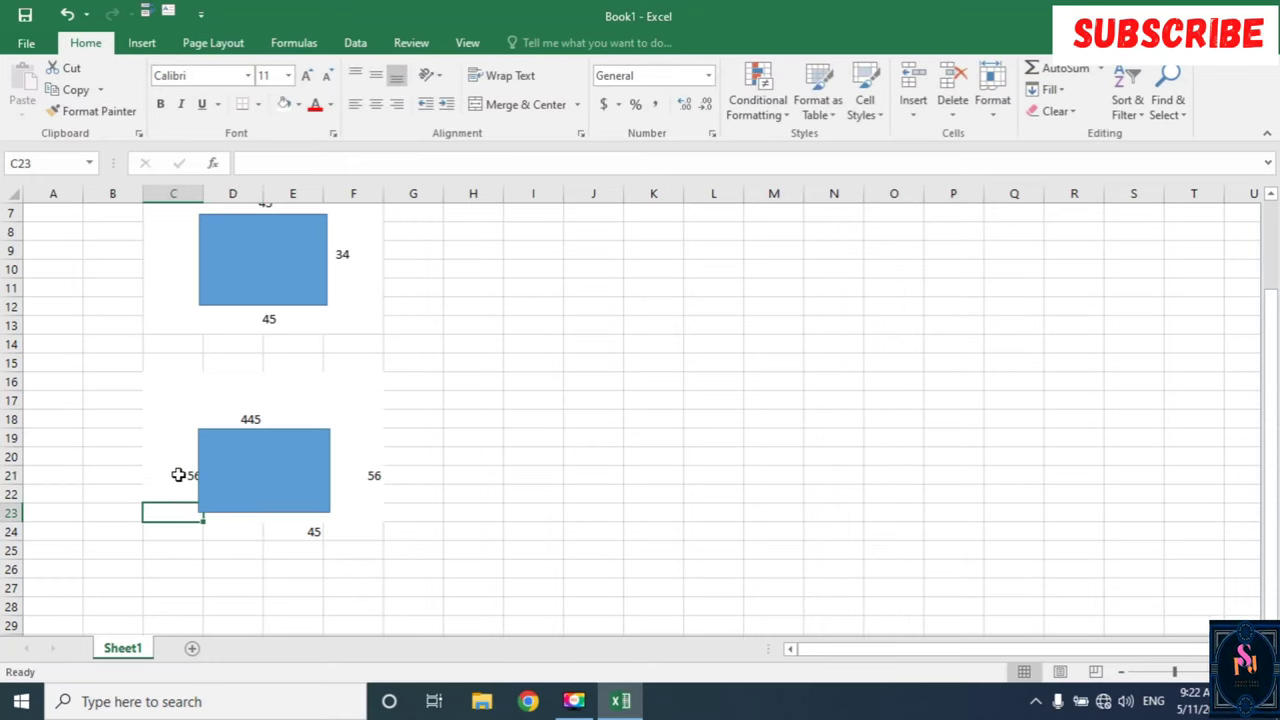
{"action": "left_click", "coordinate": [180, 475]}
{"action": "left_click", "coordinate": [373, 108]}
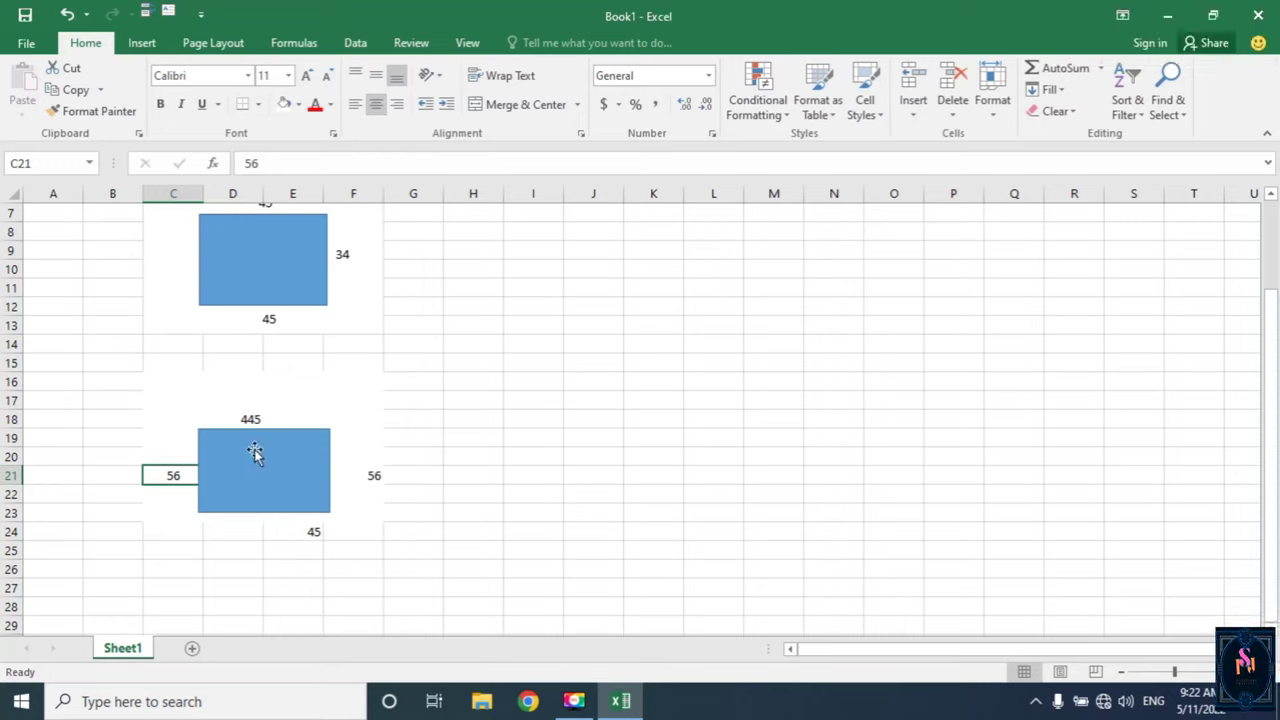
{"action": "left_click", "coordinate": [251, 417]}
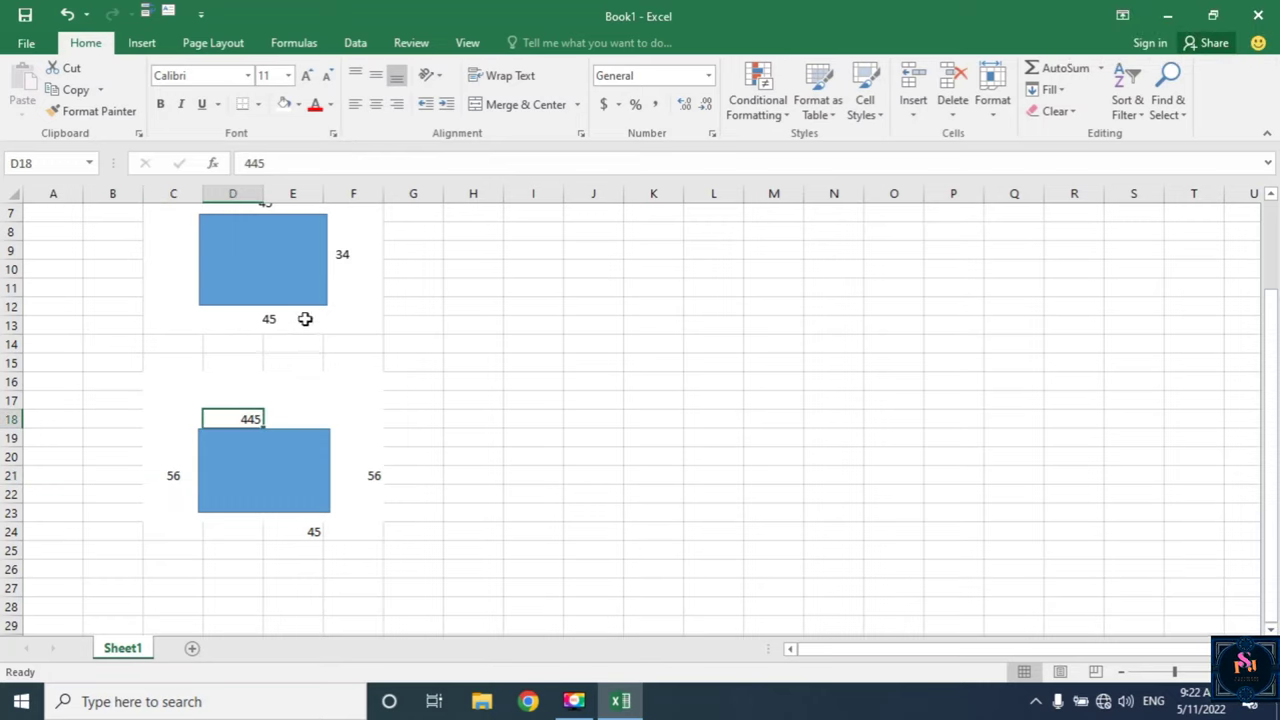
Right-align the 445 in D18 and centre the 56 in F21 horizontally and vertically.
{"action": "left_click", "coordinate": [376, 106]}
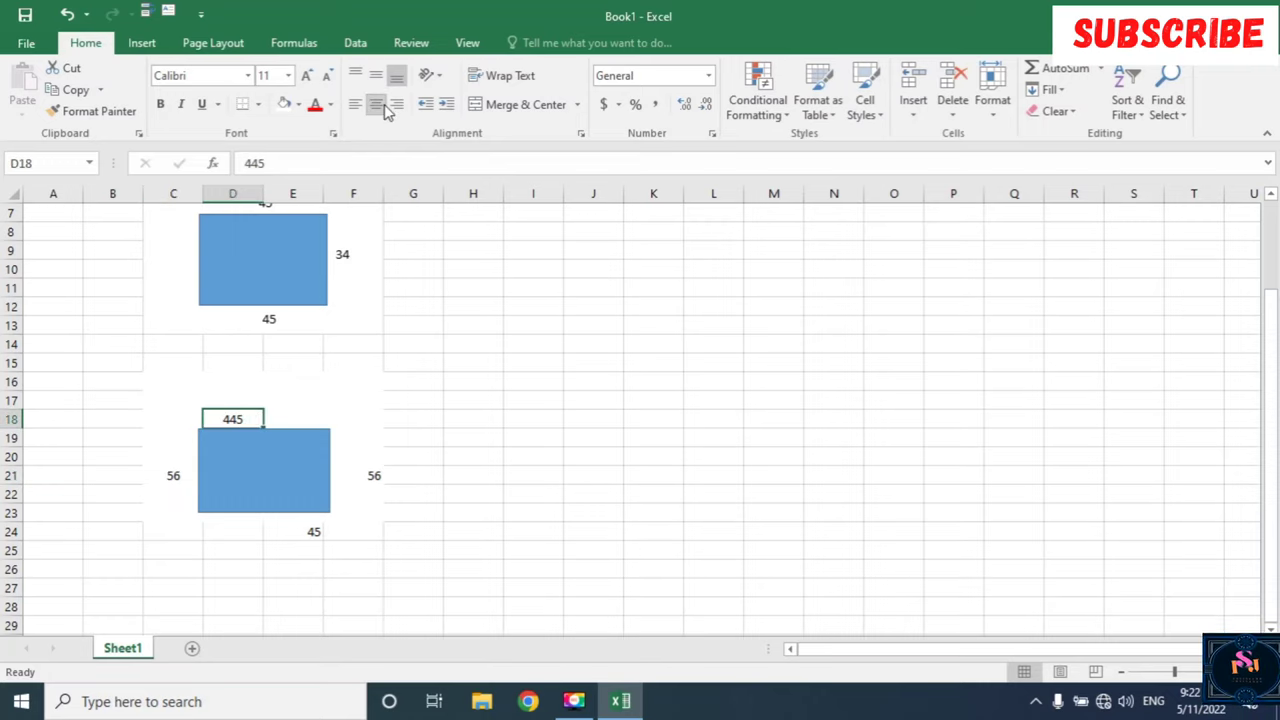
{"action": "left_click", "coordinate": [395, 107]}
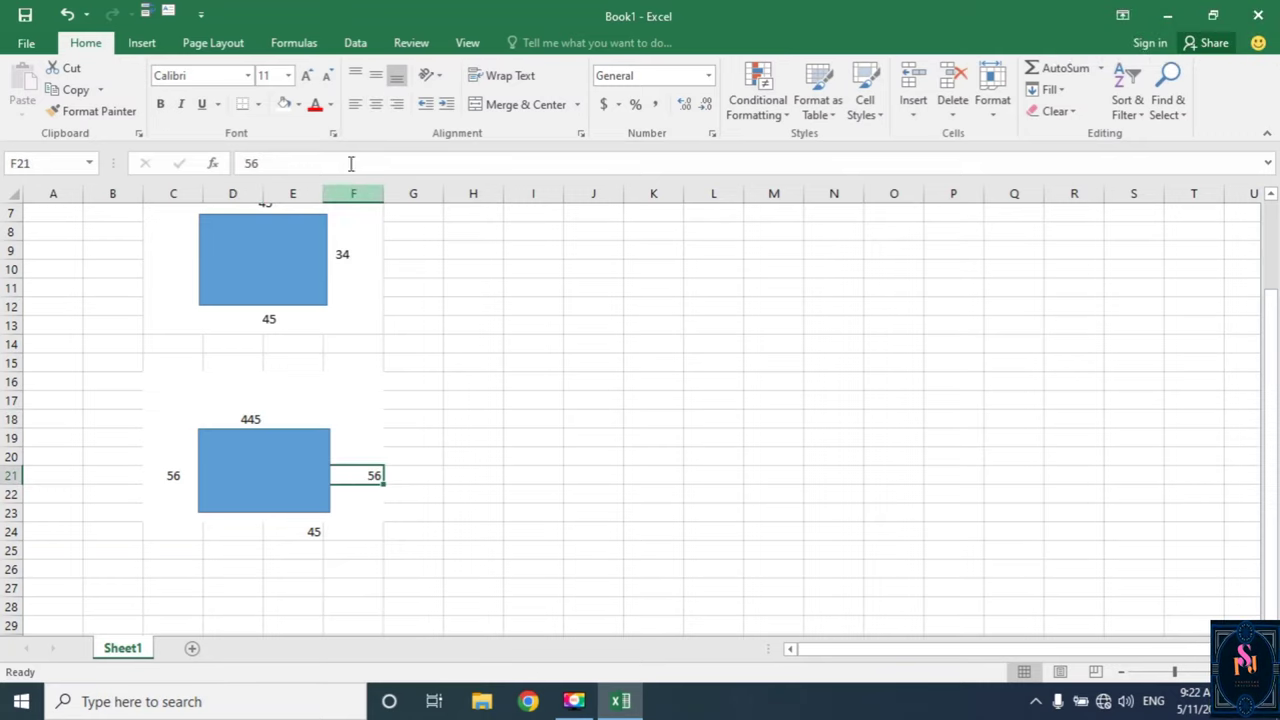
{"action": "left_click", "coordinate": [374, 104]}
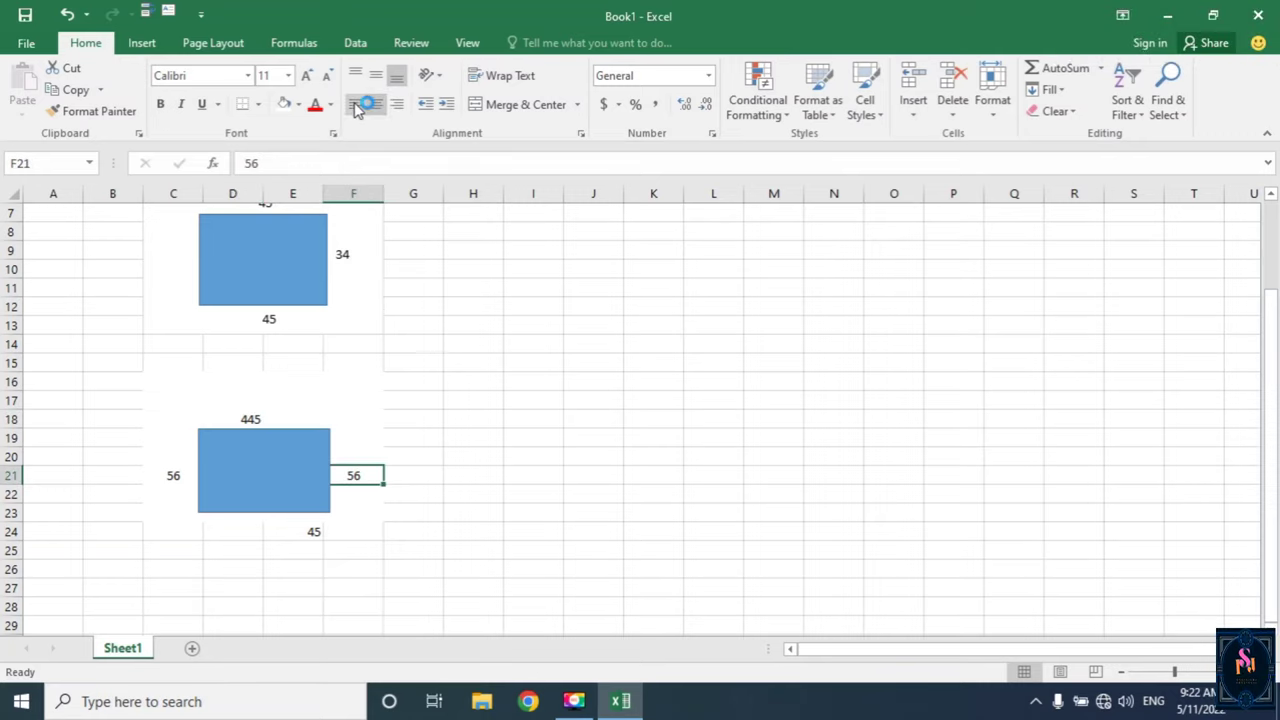
{"action": "left_click", "coordinate": [356, 108]}
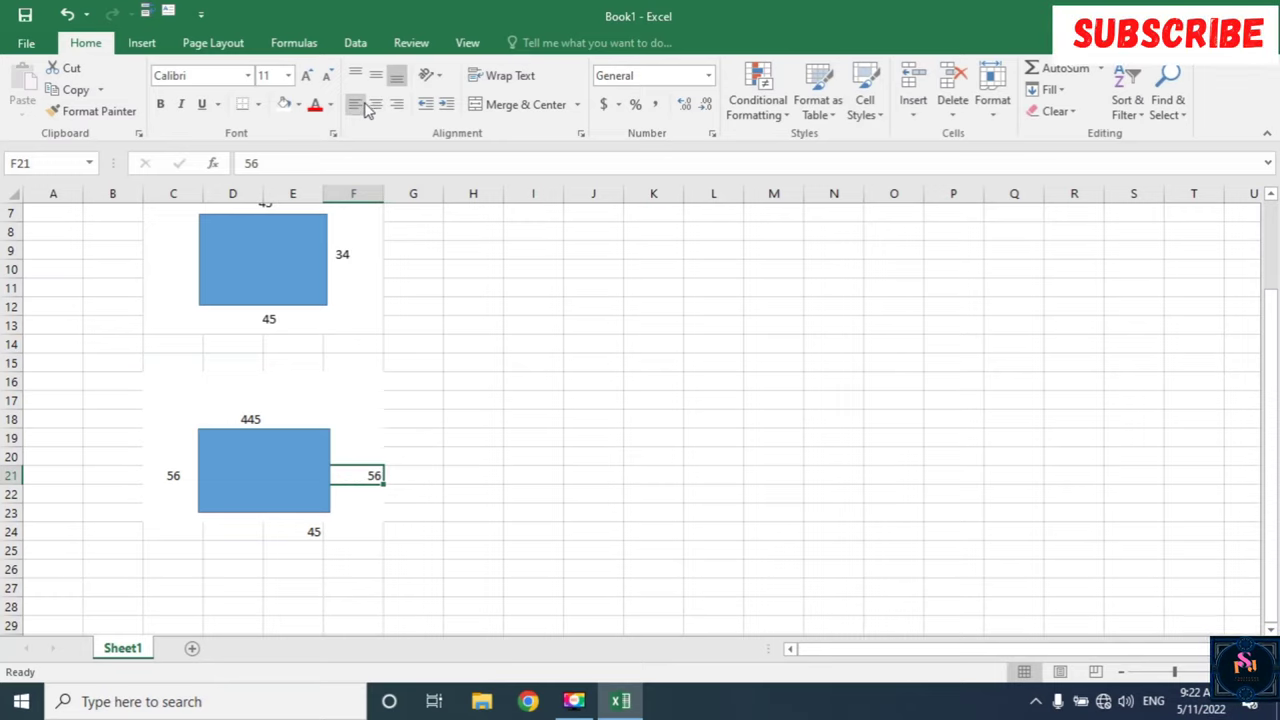
{"action": "left_click", "coordinate": [376, 108]}
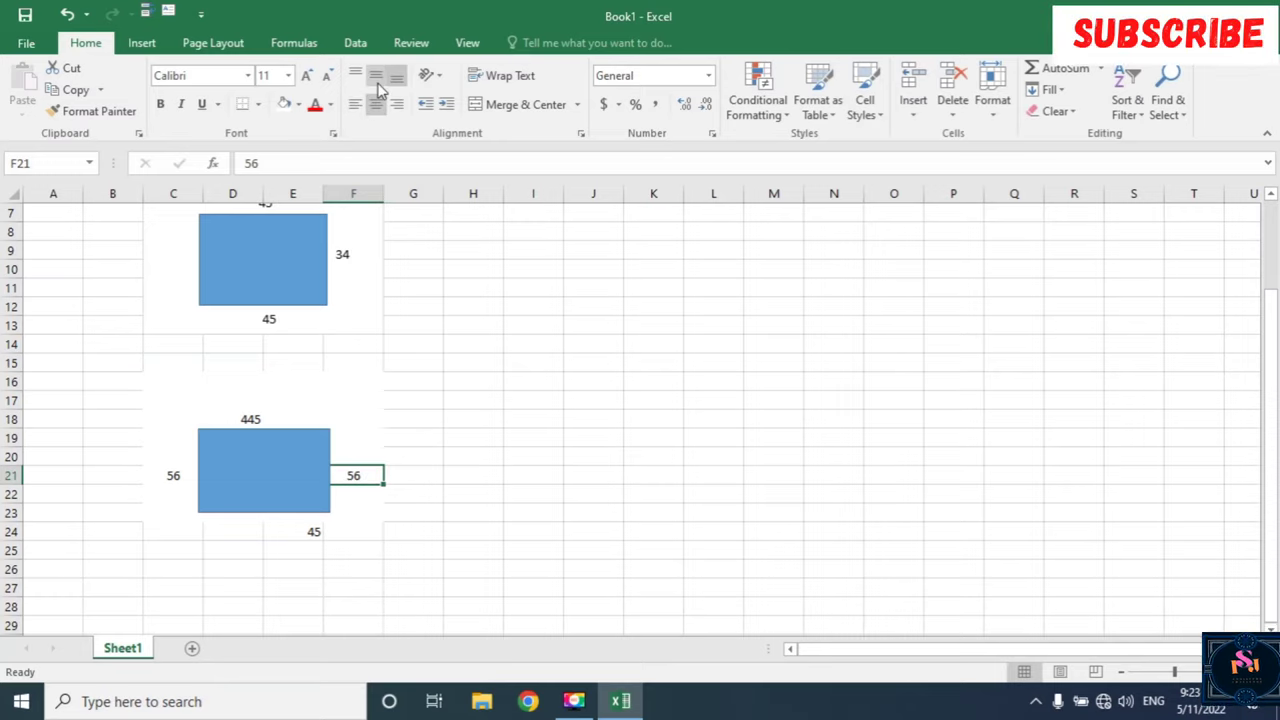
{"action": "left_click", "coordinate": [376, 75]}
Left-align the bottom 45 label in E24.
{"action": "left_click", "coordinate": [309, 529]}
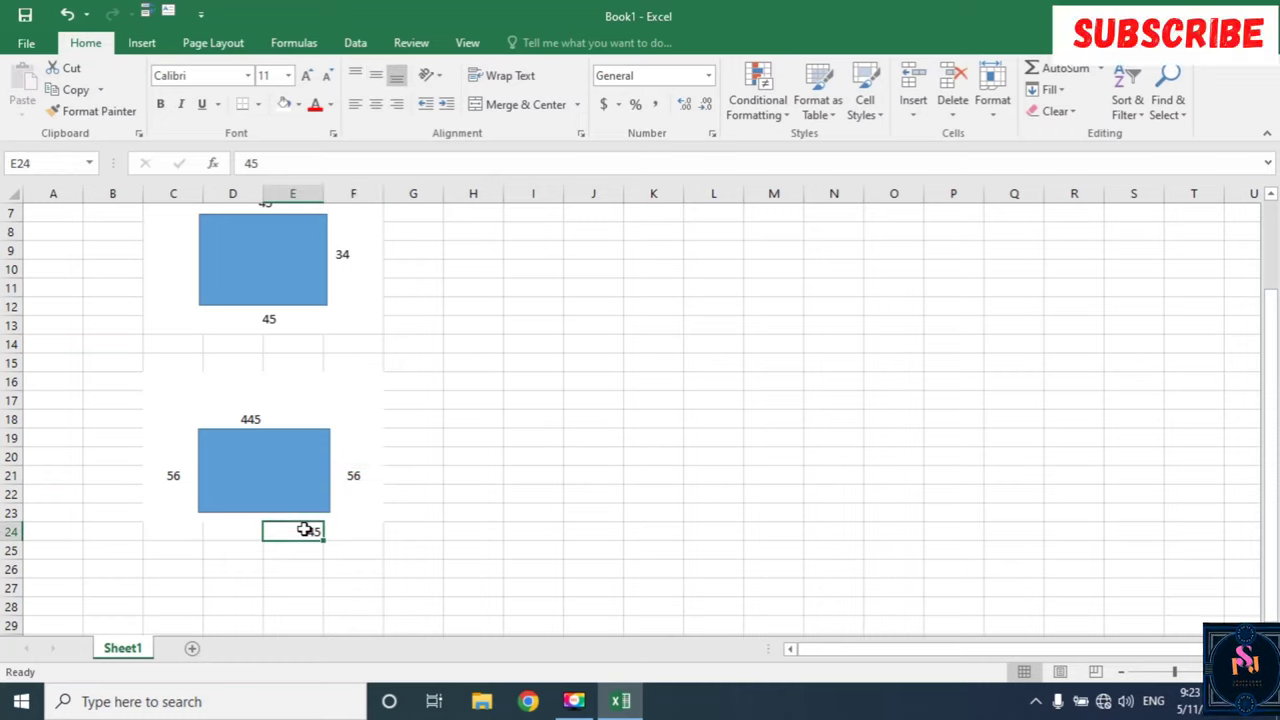
{"action": "left_click", "coordinate": [356, 106]}
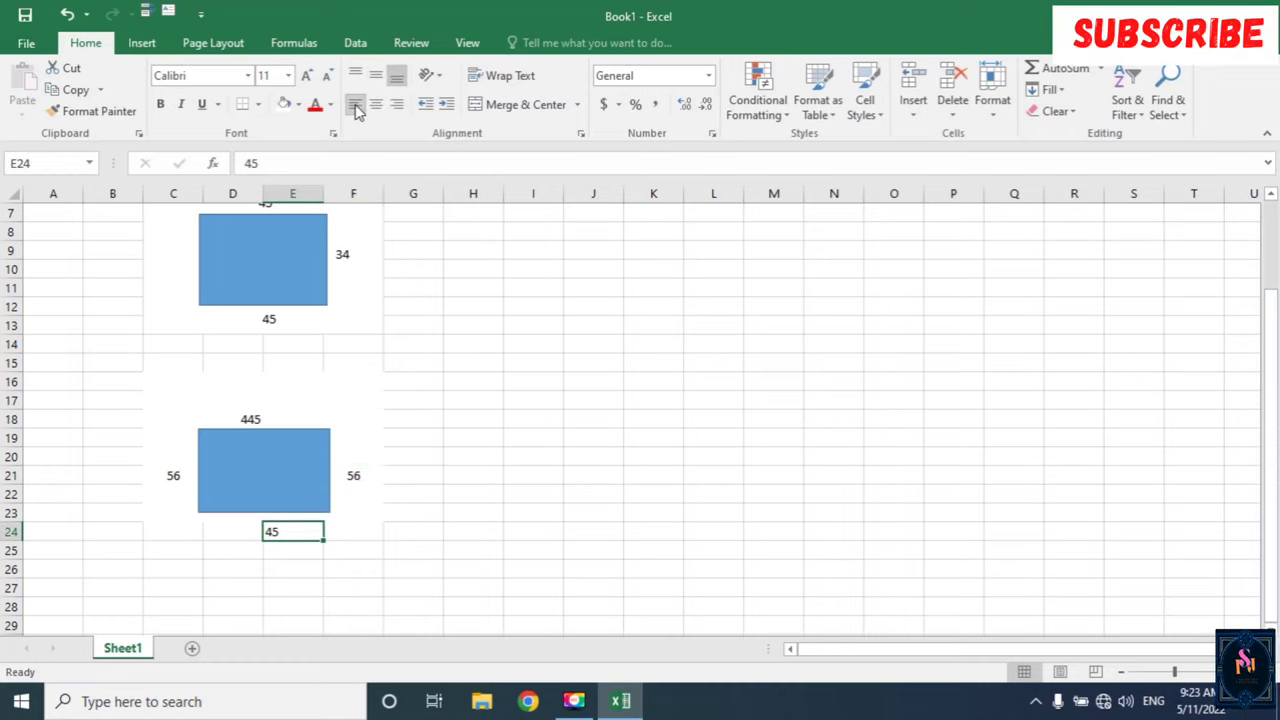
{"action": "left_click", "coordinate": [403, 432]}
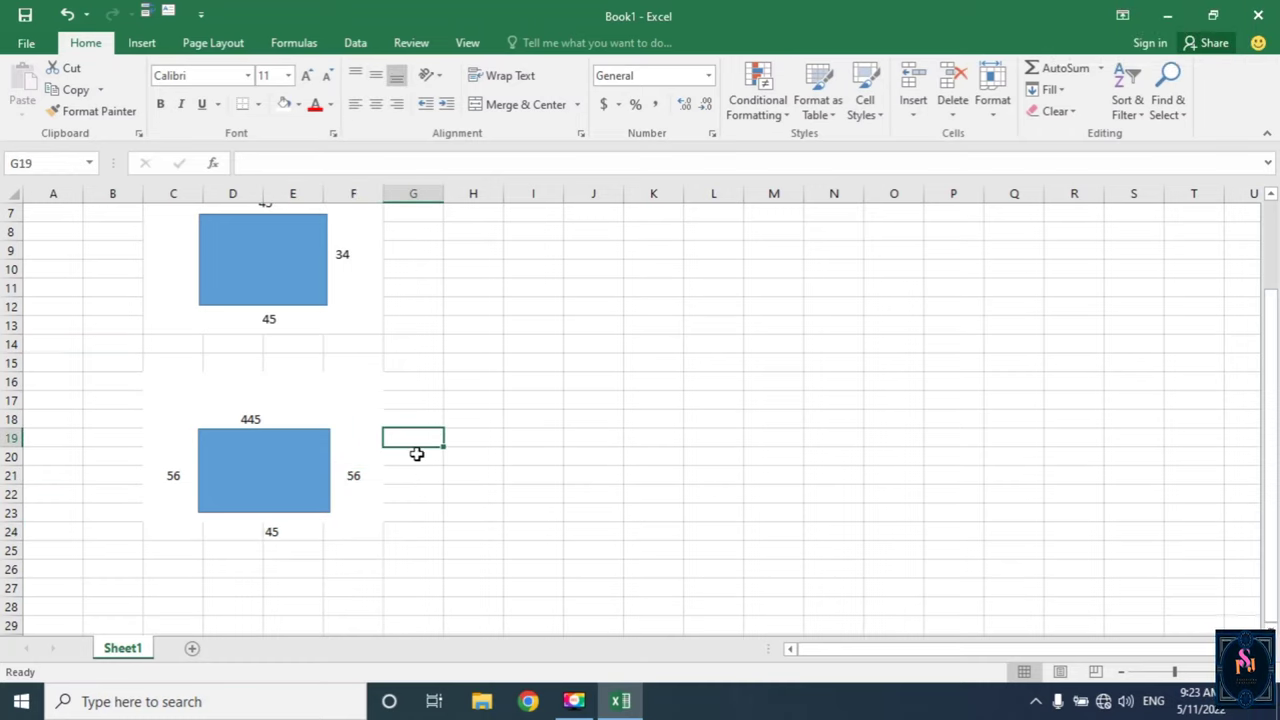
Enter =SUM(D18+C21+F21+E24) in I19, referencing the four side-label cells, to get 602.
{"action": "left_click", "coordinate": [525, 446]}
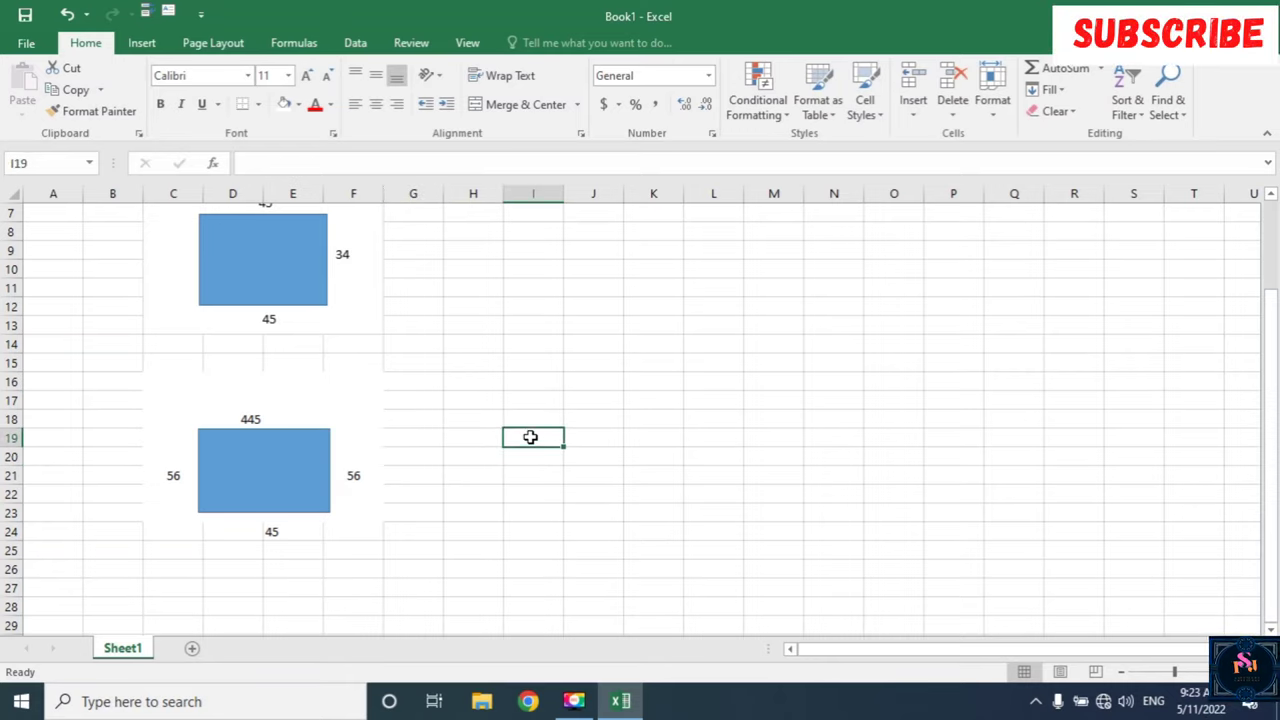
{"action": "left_click", "coordinate": [1050, 68]}
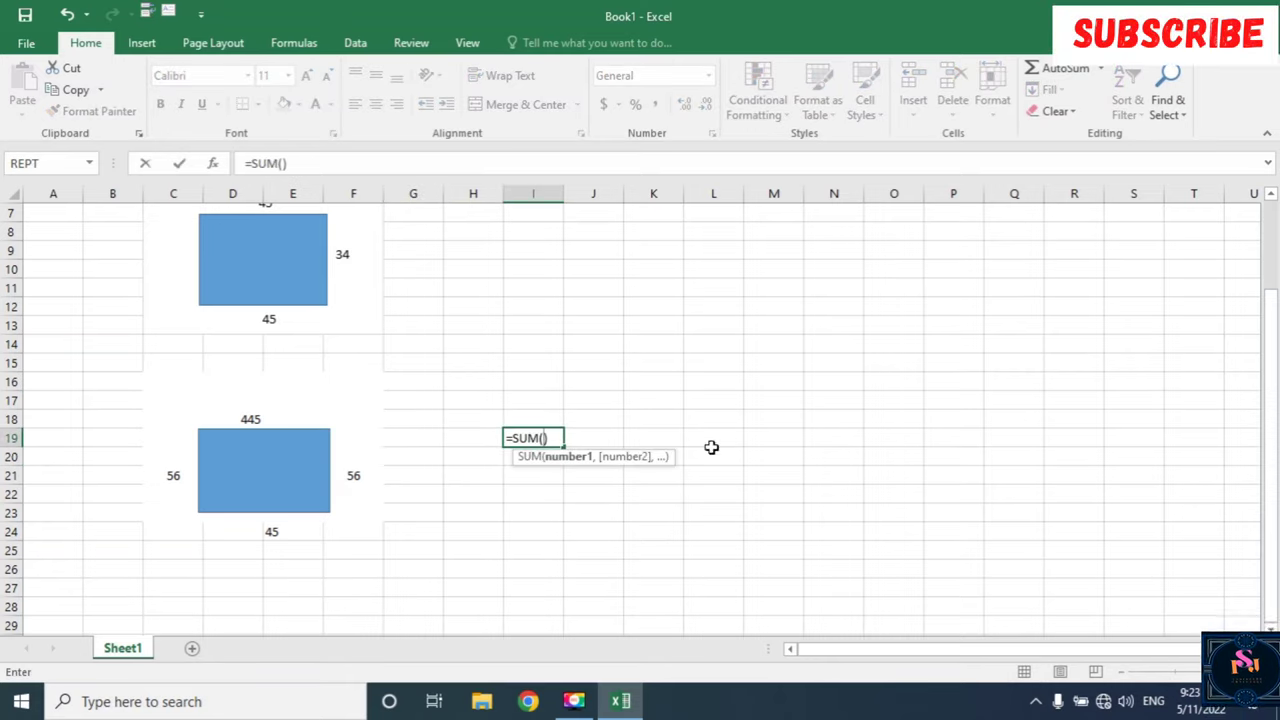
{"action": "left_click", "coordinate": [246, 418]}
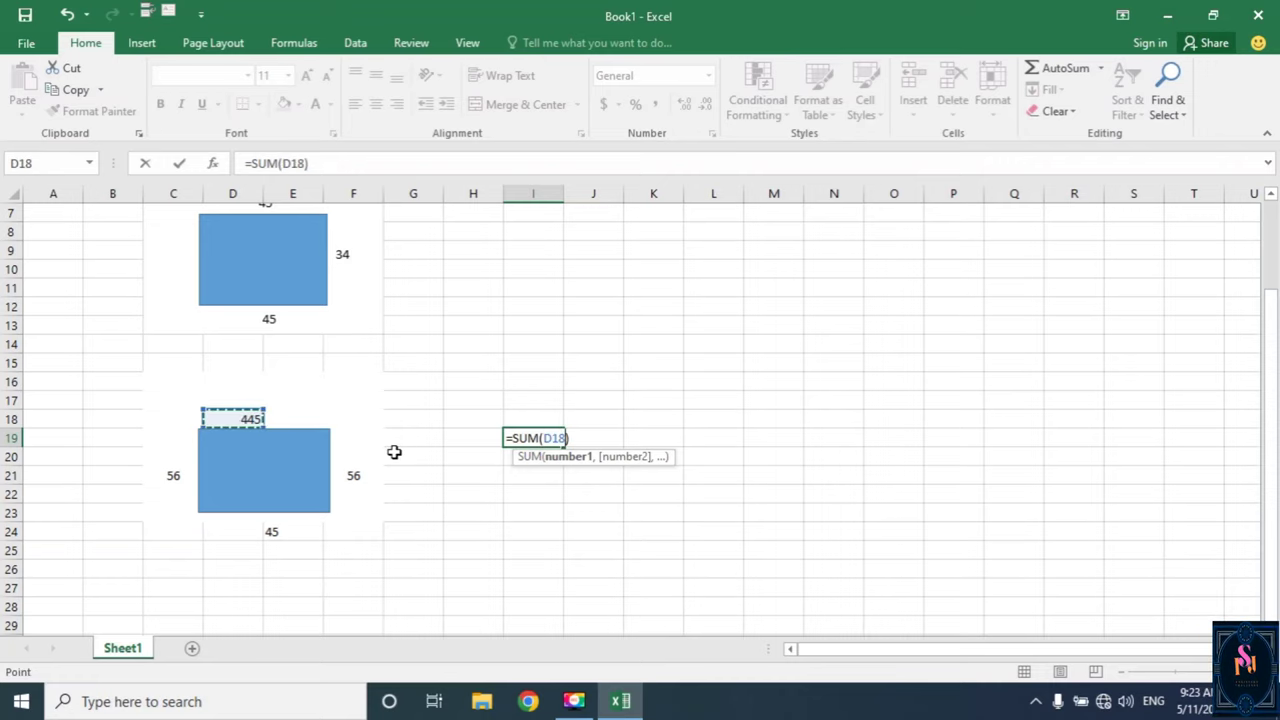
{"action": "type", "text": "+"}
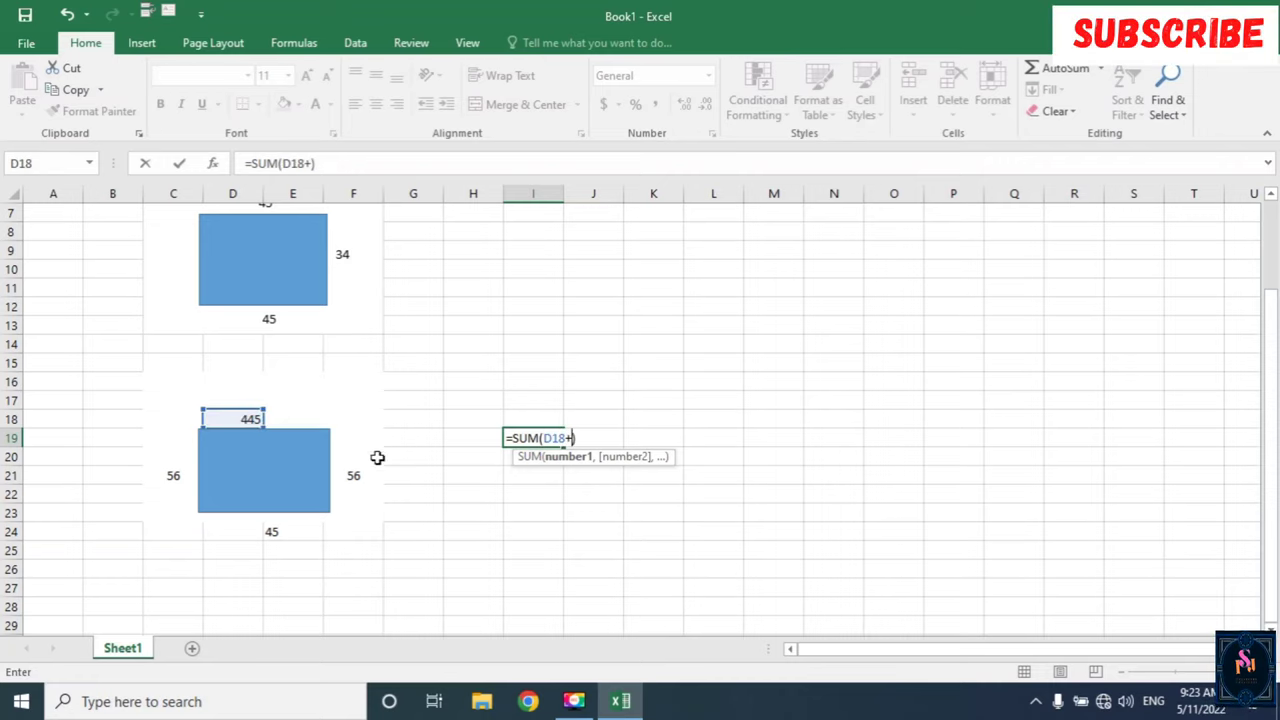
{"action": "left_click", "coordinate": [173, 474]}
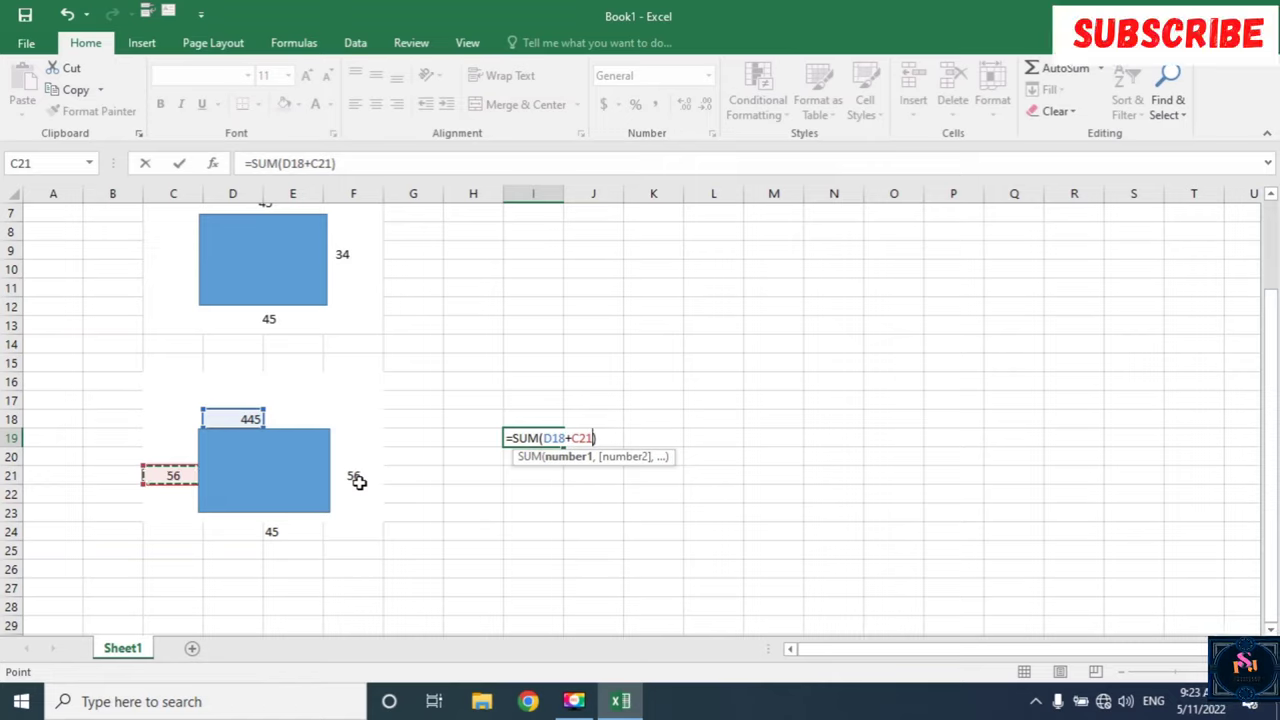
{"action": "type", "text": "+"}
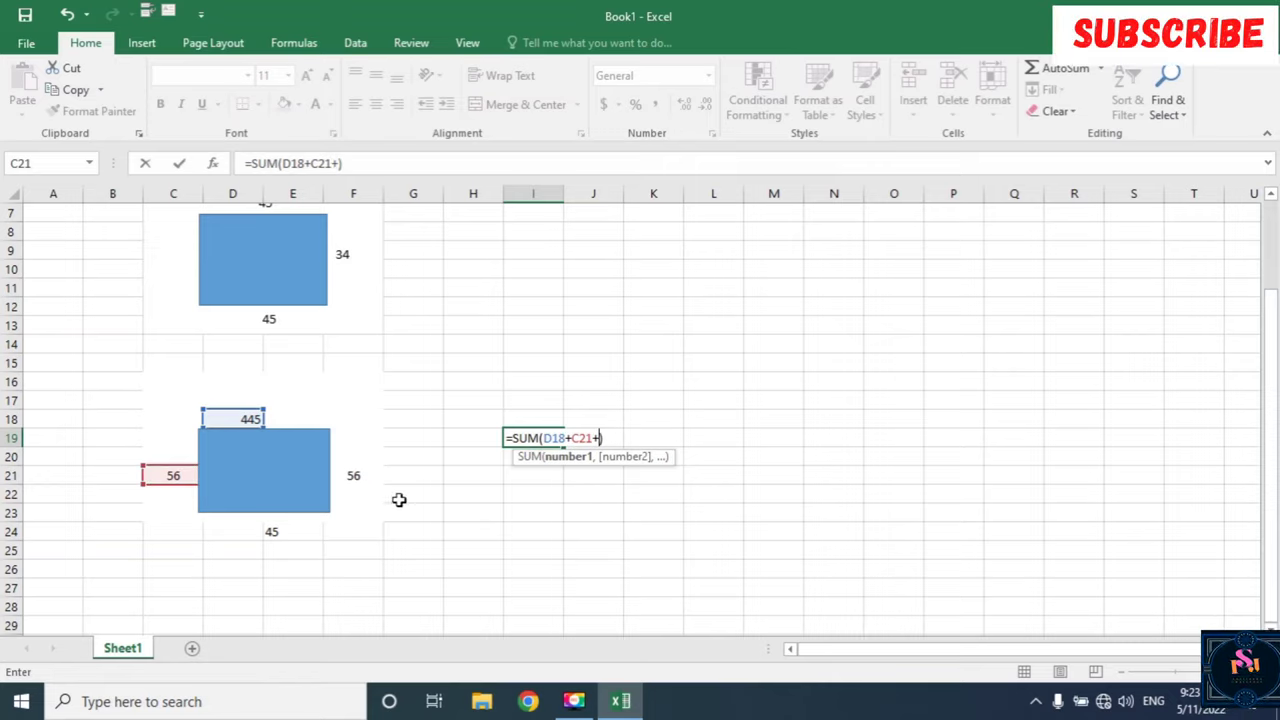
{"action": "left_click", "coordinate": [356, 474]}
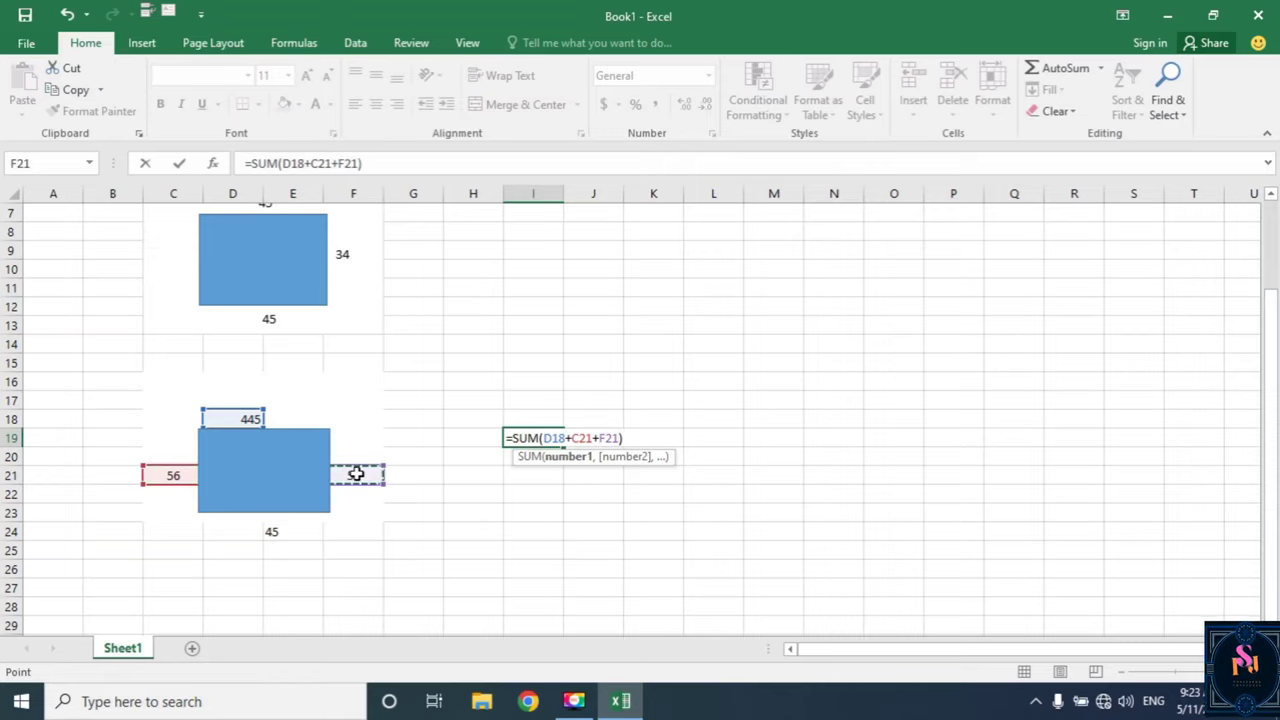
{"action": "type", "text": "+"}
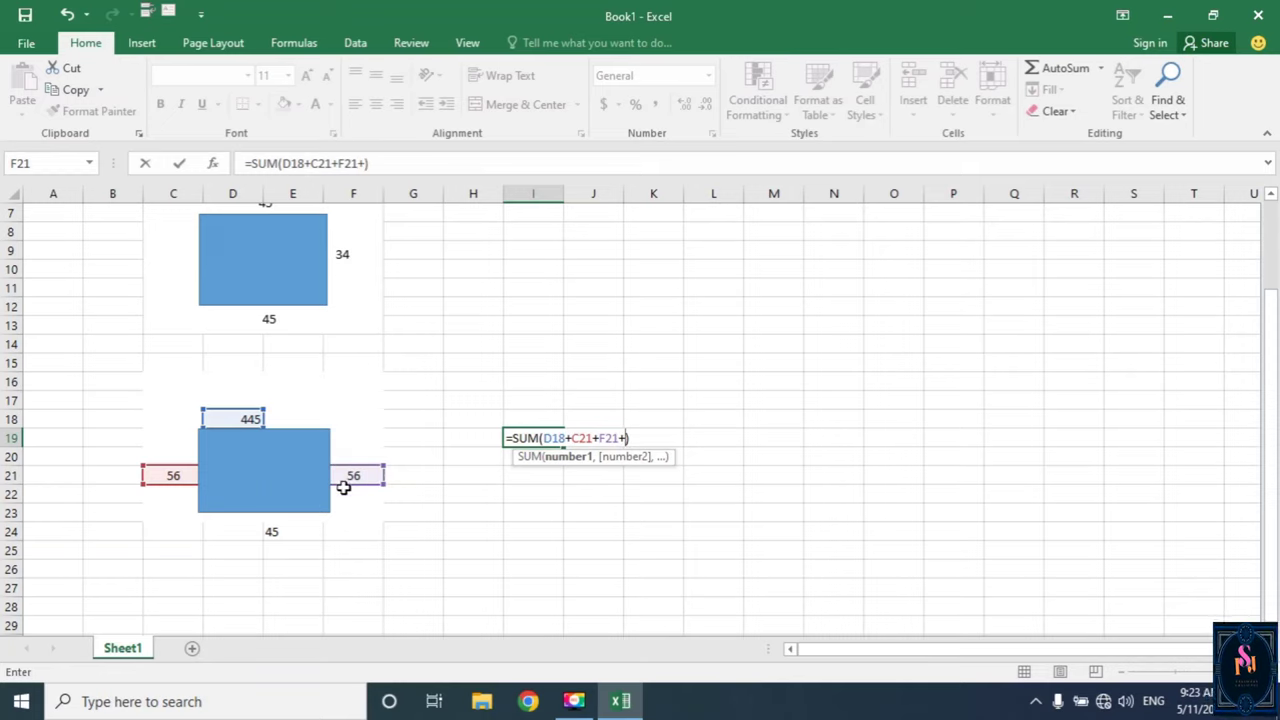
{"action": "left_click", "coordinate": [270, 530]}
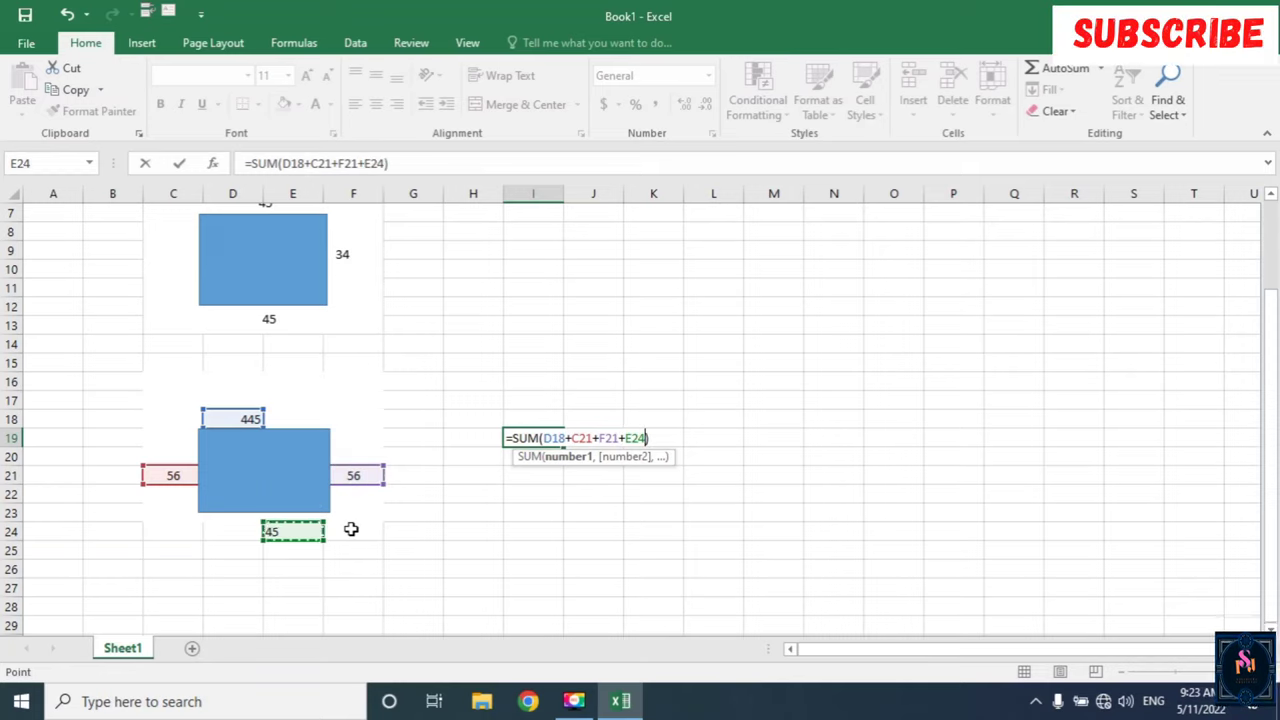
{"action": "key", "text": "Return"}
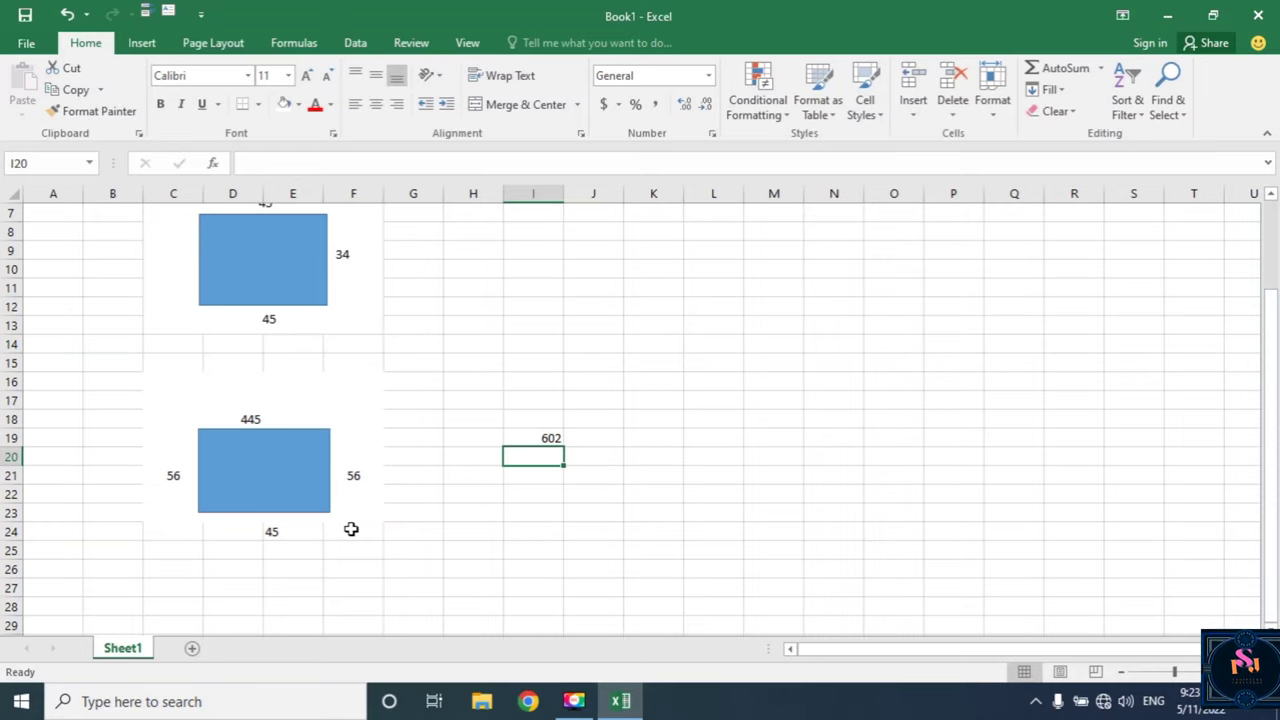
{"action": "scroll", "coordinate": [388, 463], "scroll_direction": "up", "scroll_amount": 1}
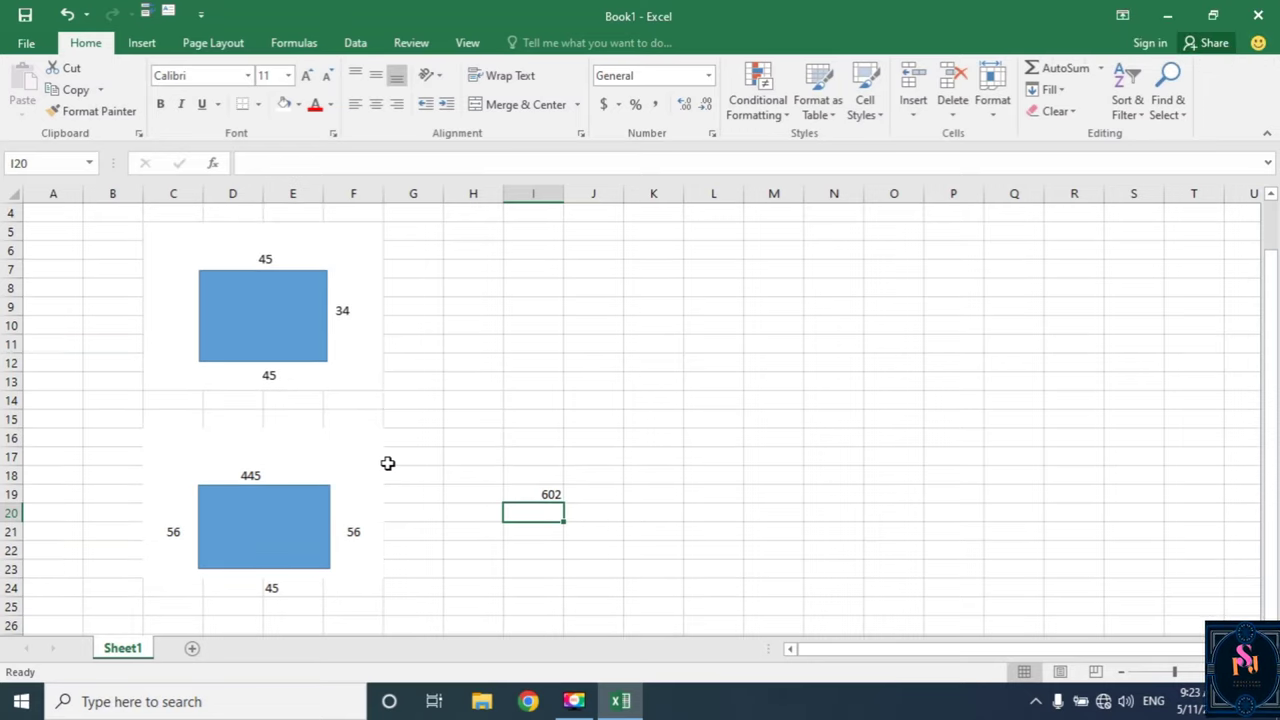
{"action": "scroll", "coordinate": [385, 456], "scroll_direction": "up", "scroll_amount": 1}
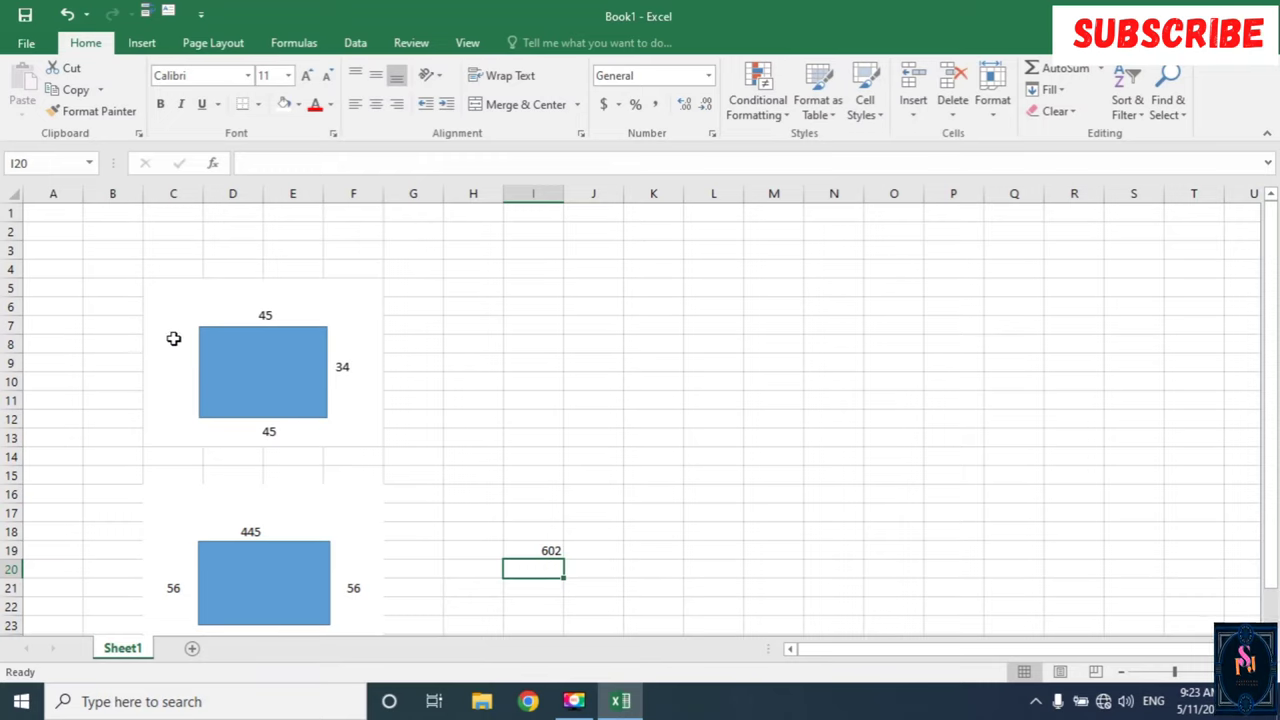
{"action": "scroll", "coordinate": [325, 490], "scroll_direction": "down", "scroll_amount": 1}
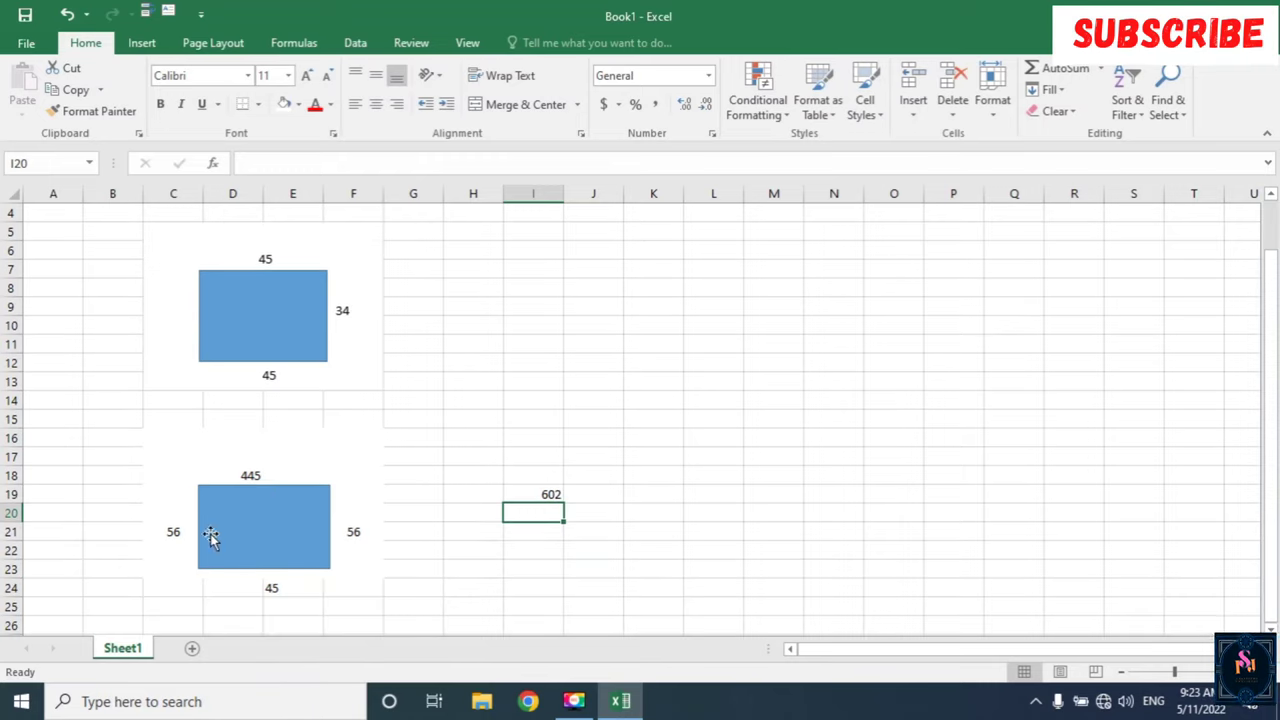